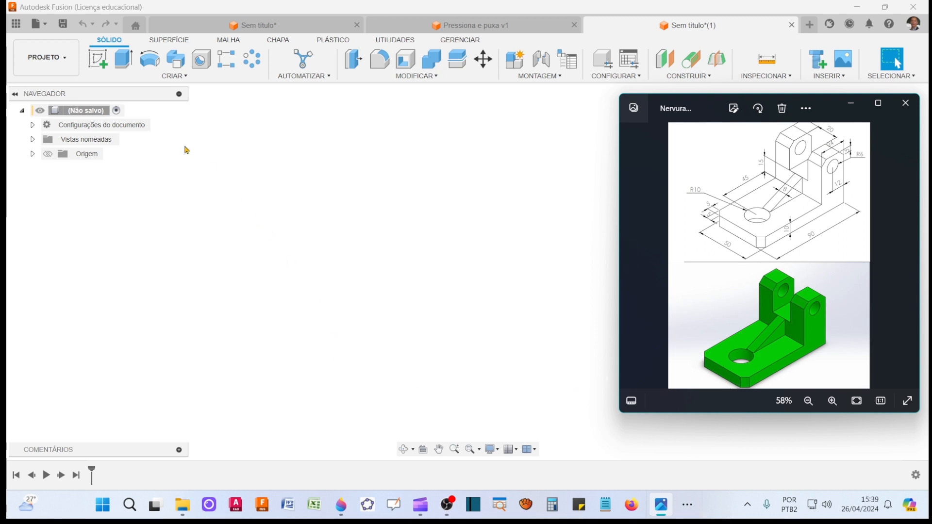
Start a new sketch on the vertical front (XZ) origin plane
left_click(97, 59)
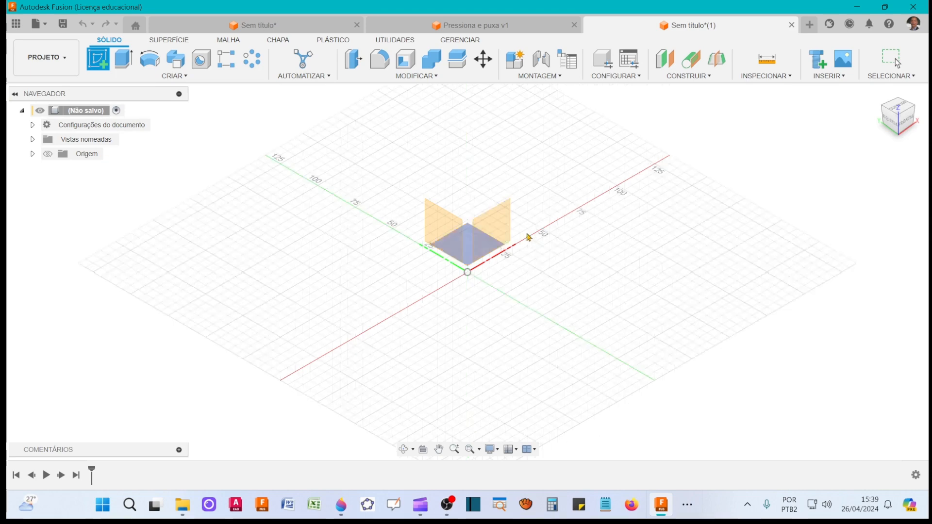
left_click(492, 235)
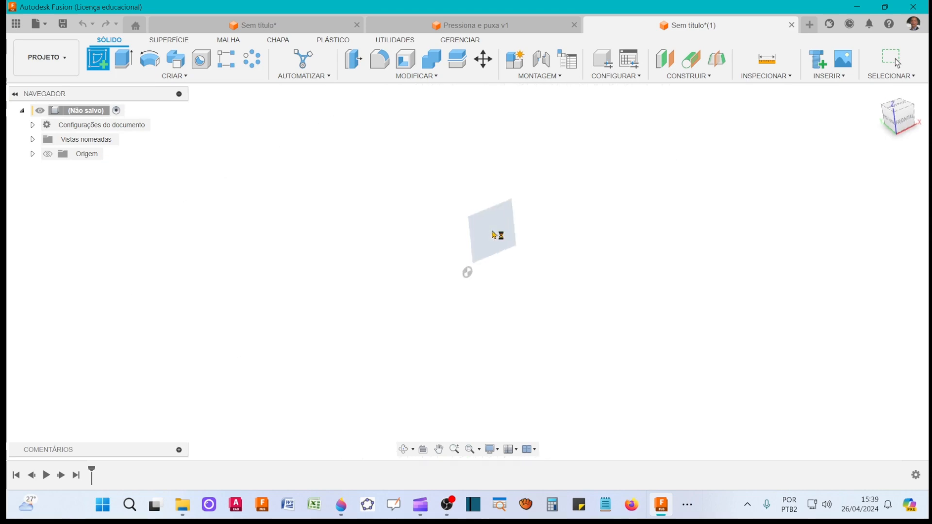
middle_click_drag(541, 307, 477, 314)
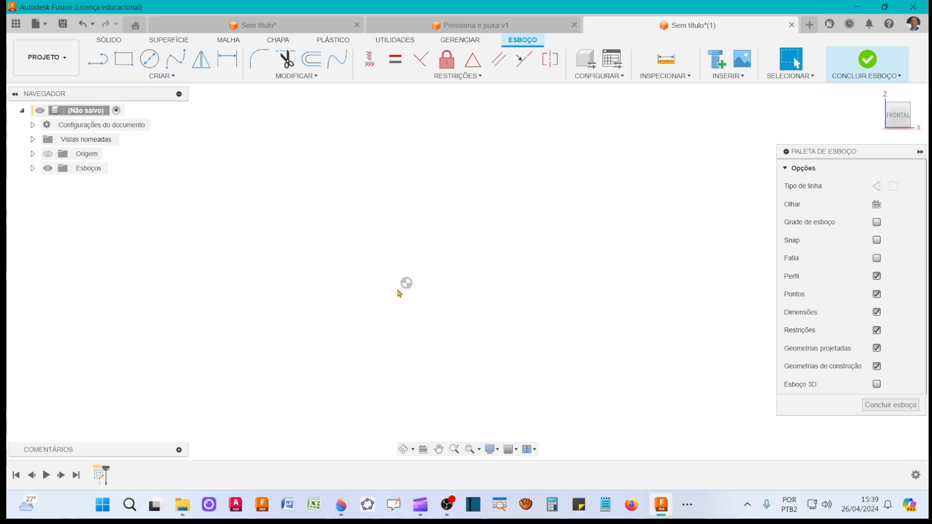
Sketch a closed L-shaped profile from the origin, about 107 mm long and 67 mm high, with its base leg about 19 mm thick
left_click(95, 63)
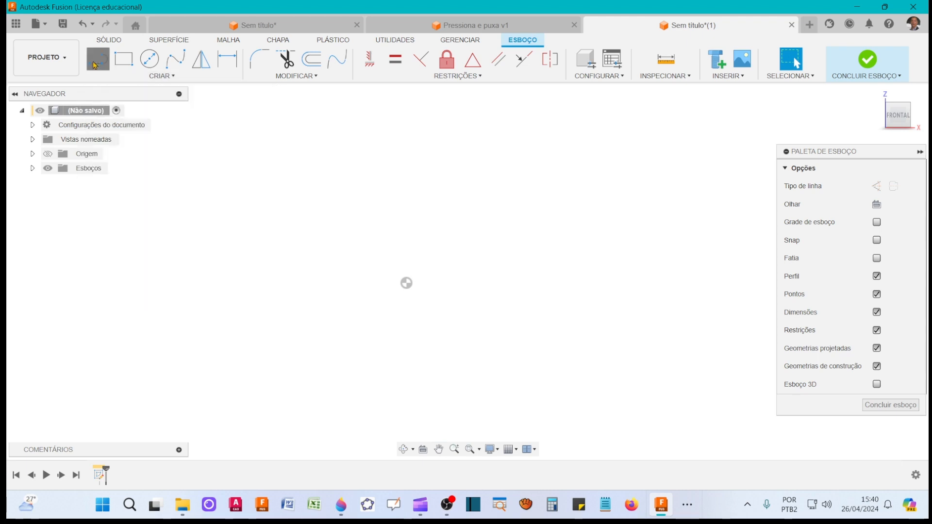
left_click(407, 283)
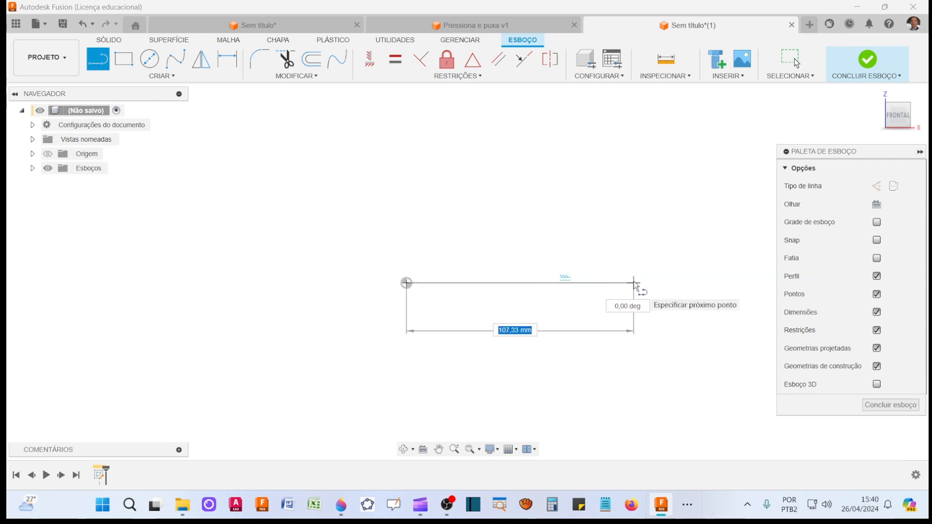
left_click(634, 283)
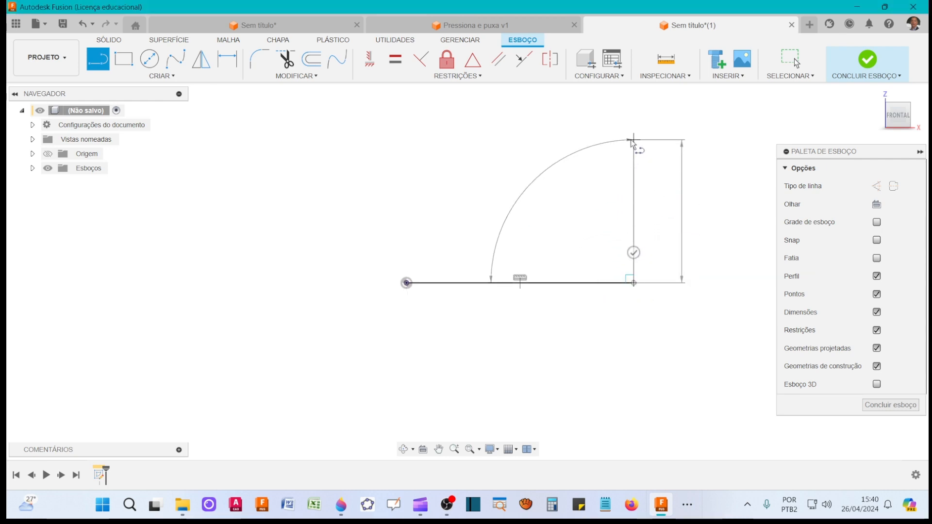
left_click(634, 141)
left_click(579, 140)
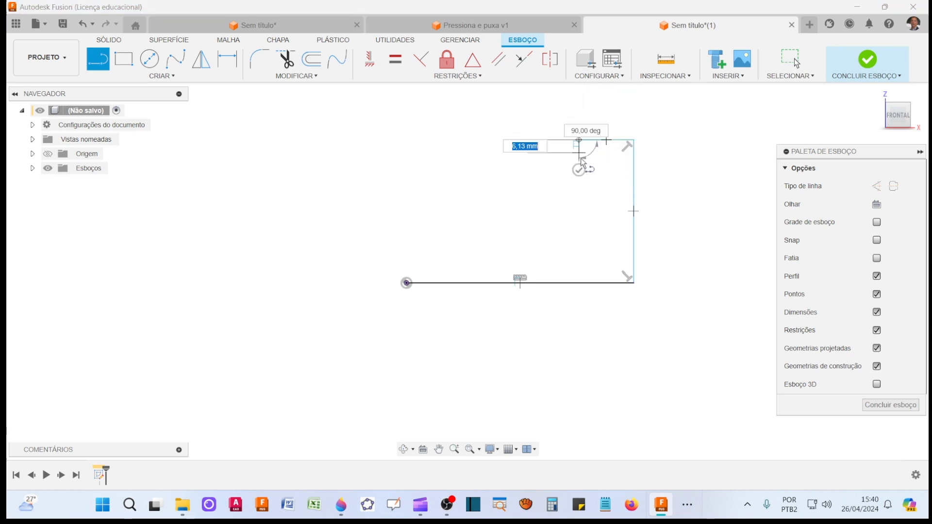
left_click(579, 241)
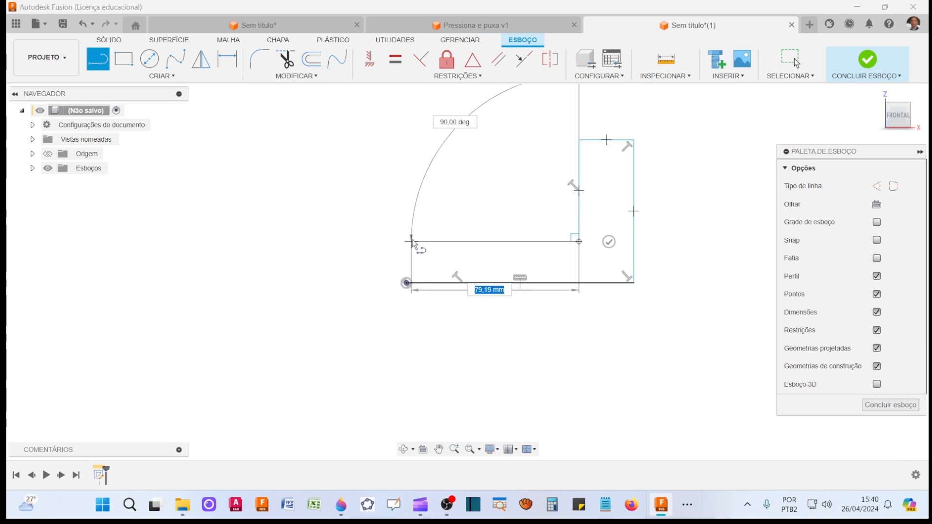
left_click(407, 241)
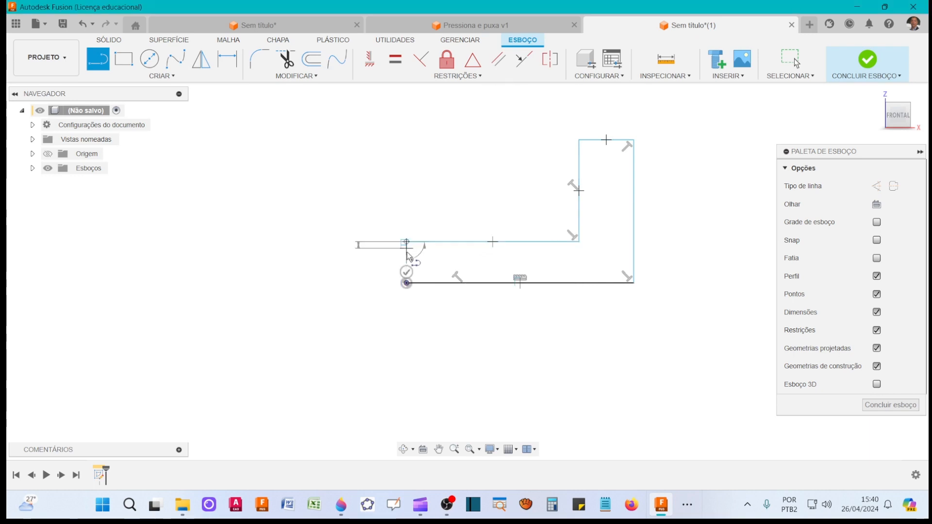
left_click(407, 283)
key("Escape")
mouse_move(516, 354)
middle_mouse_down()
mouse_move(466, 364)
mouse_move(437, 397)
middle_mouse_up()
key("l")
Consult the reference drawing and dimension the profile's bottom edge to 90 mm
left_click(695, 503)
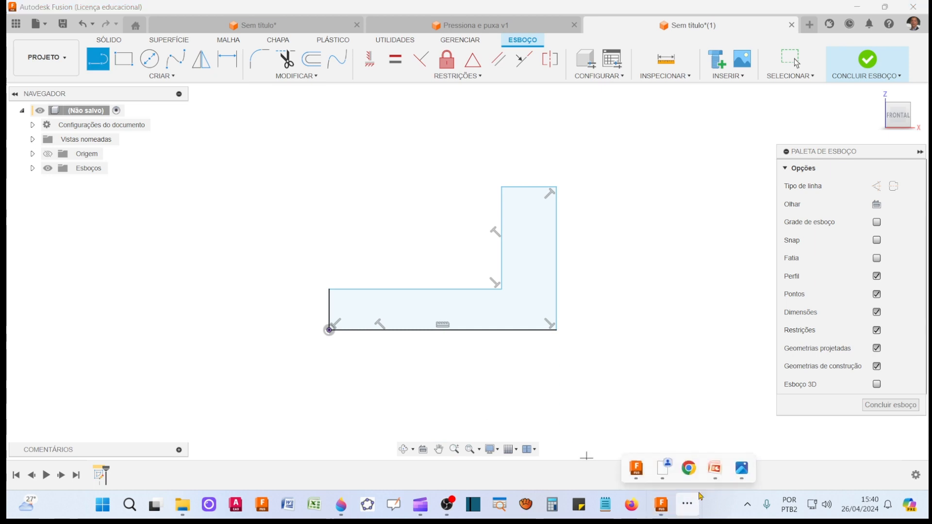
left_click(742, 473)
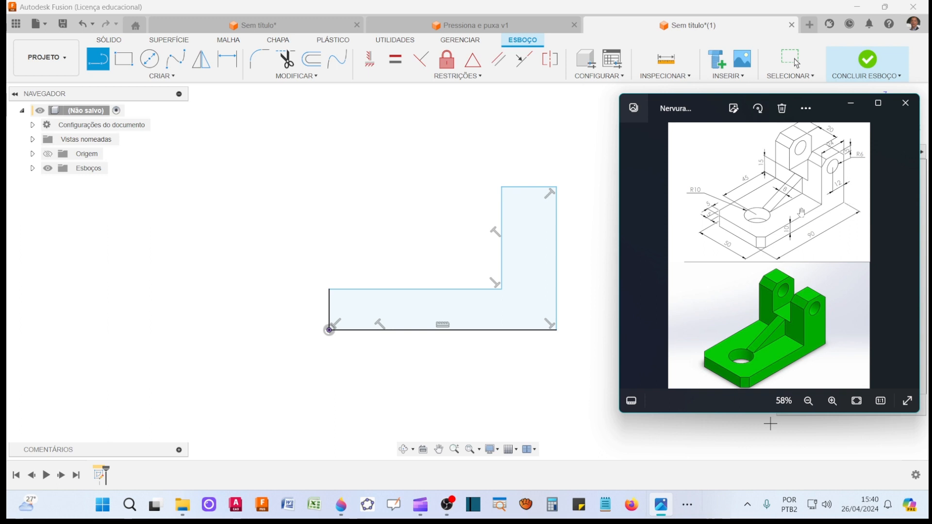
left_click_drag(802, 212, 779, 231)
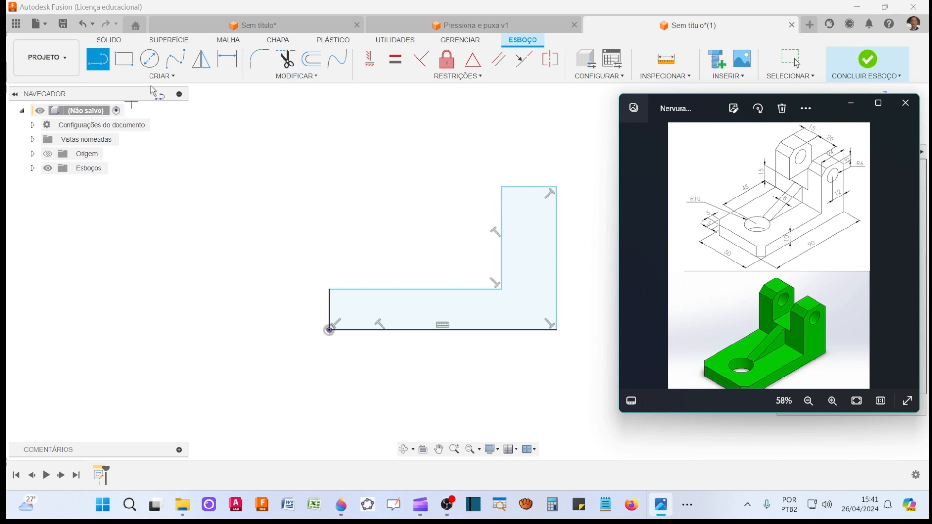
left_click(227, 59)
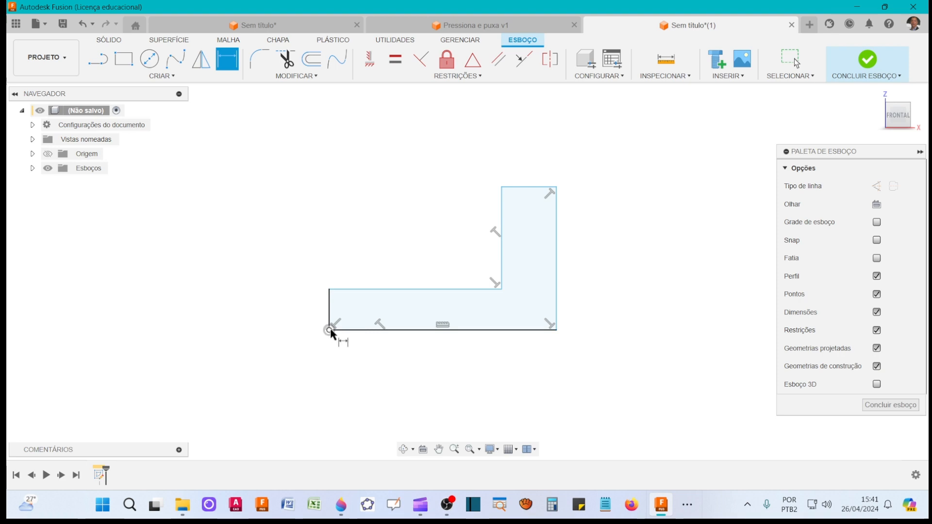
left_click(375, 332)
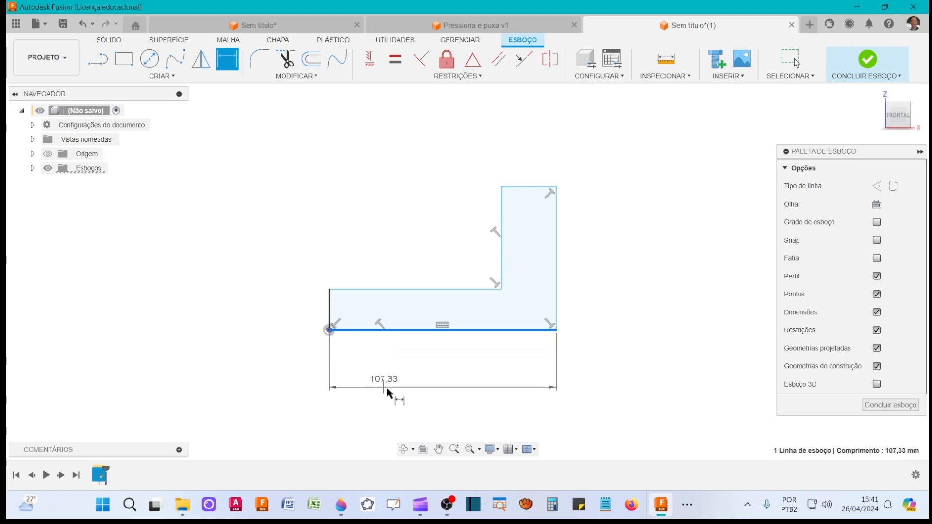
left_click(428, 396)
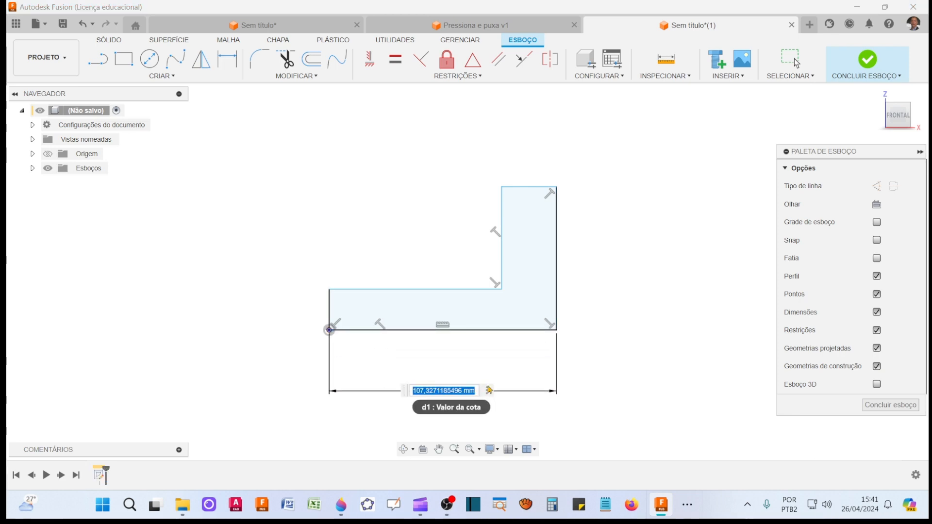
type("90")
key("Return")
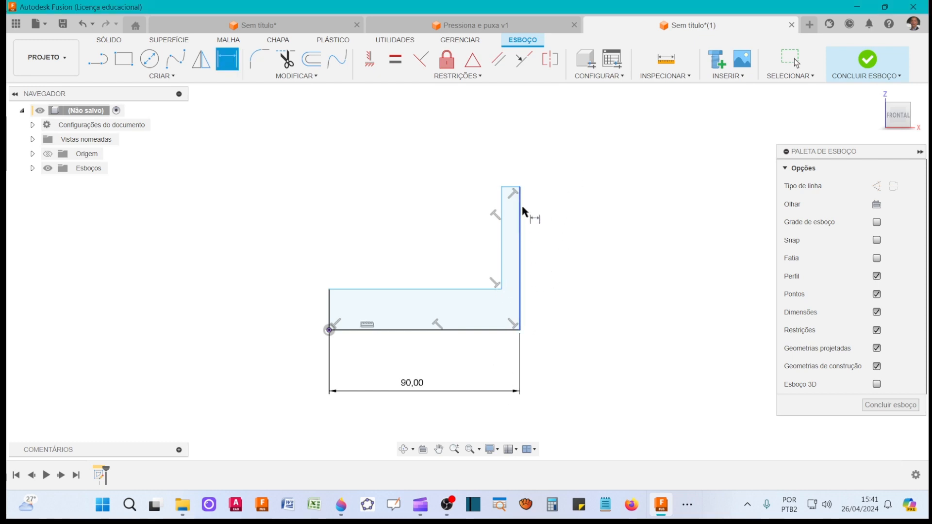
Dimension the profile's outer vertical edge to a height of 50 mm
left_click(520, 236)
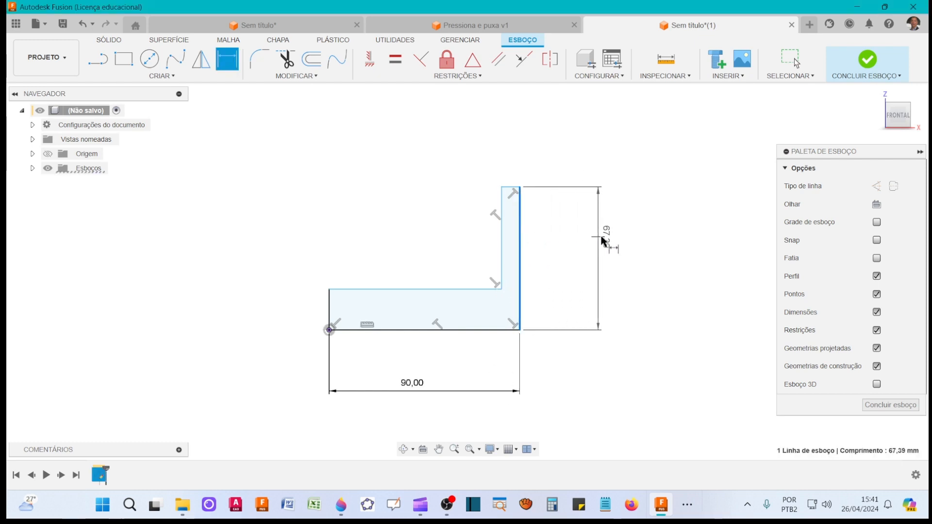
left_click(616, 255)
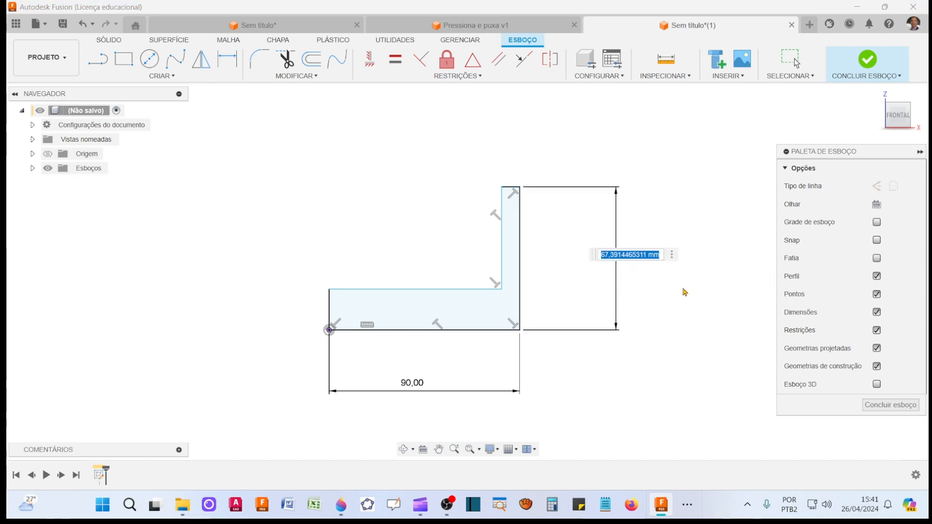
type("5")
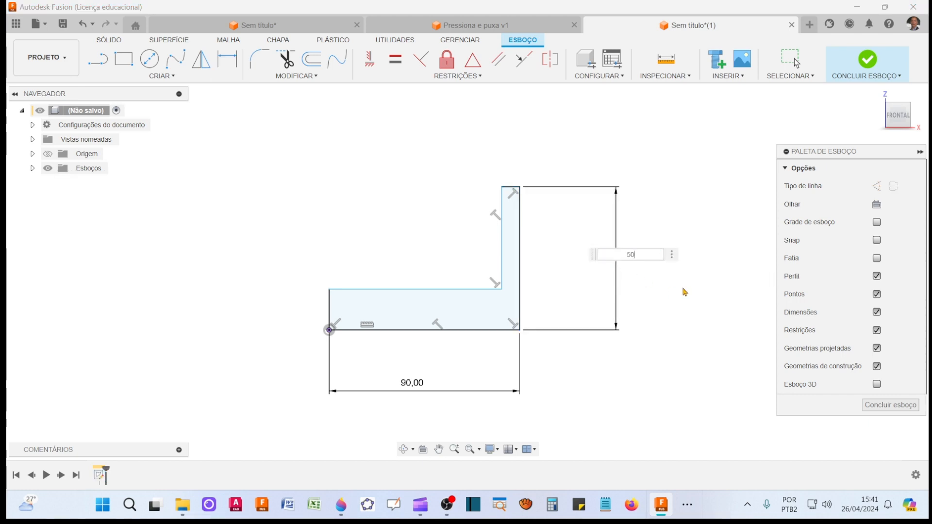
type("0")
key("Return")
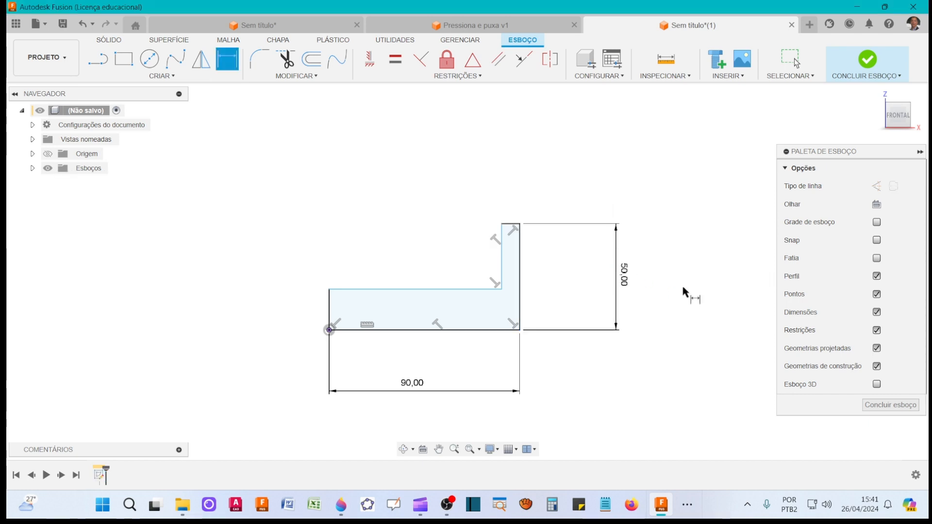
Dimension the width of the profile's upright leg to 24 mm between its two vertical edges
left_click(503, 245)
left_click(520, 236)
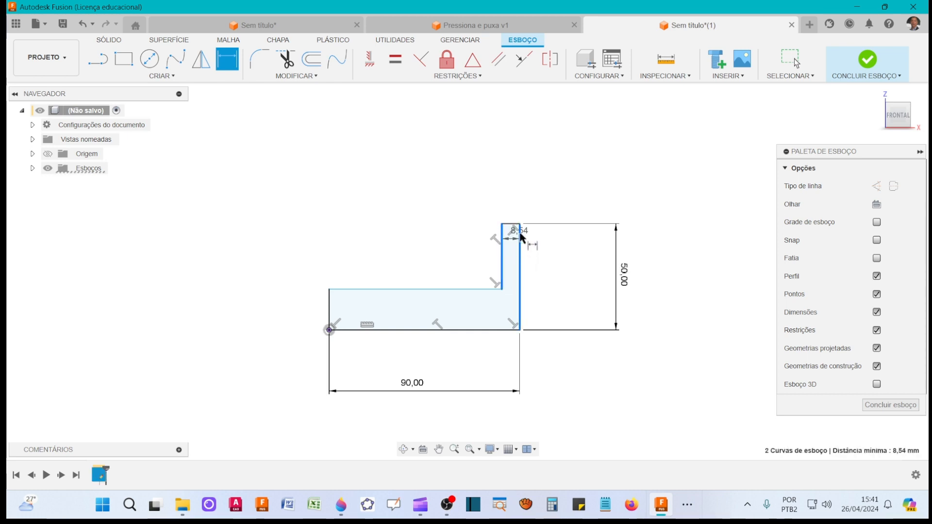
left_click(515, 173)
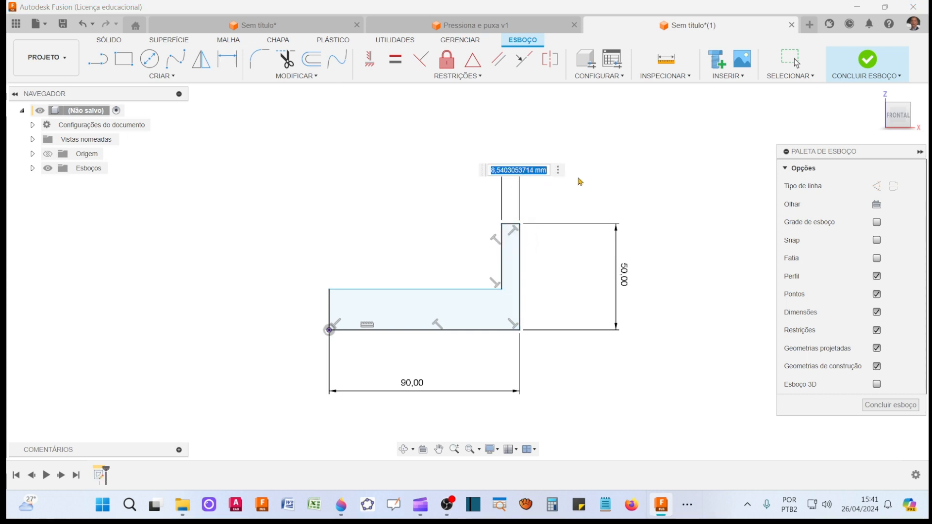
type("24")
key("Return")
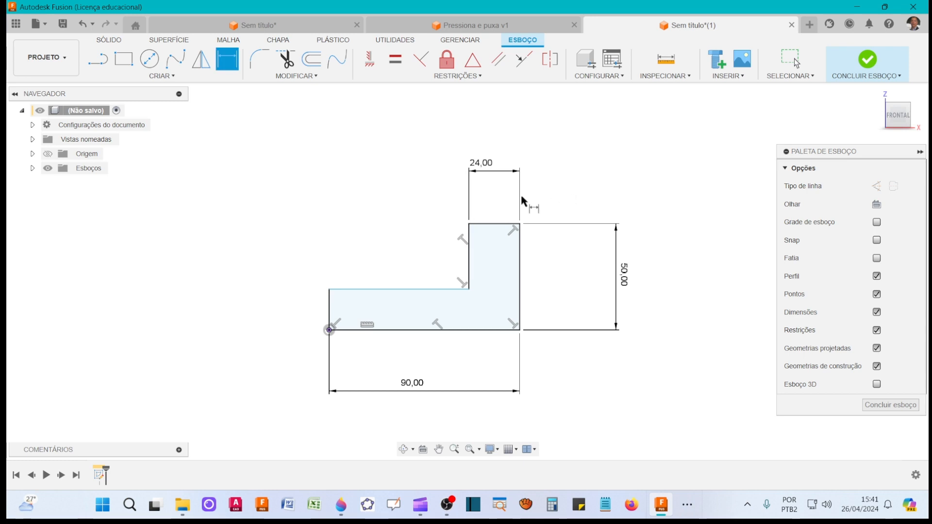
Dimension the thickness of the profile's horizontal base leg to 10 mm
left_click(375, 290)
left_click(375, 331)
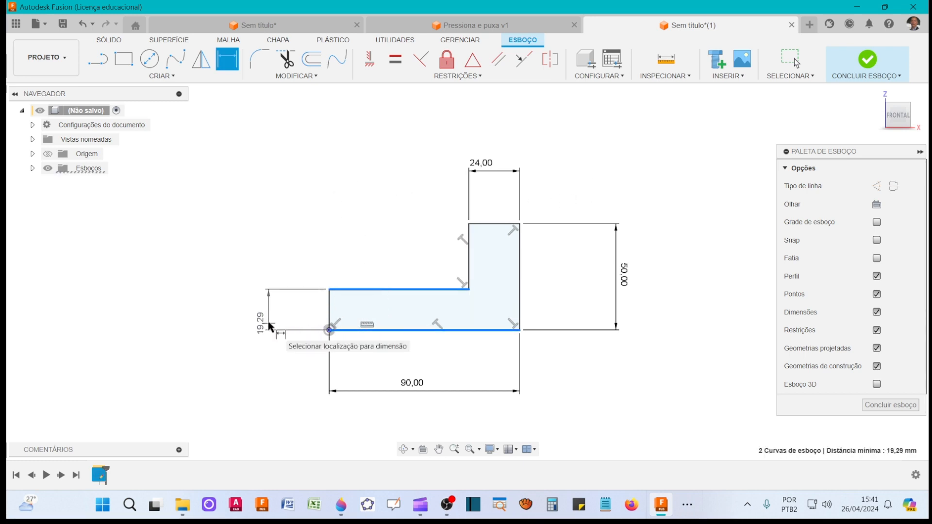
left_click(270, 328)
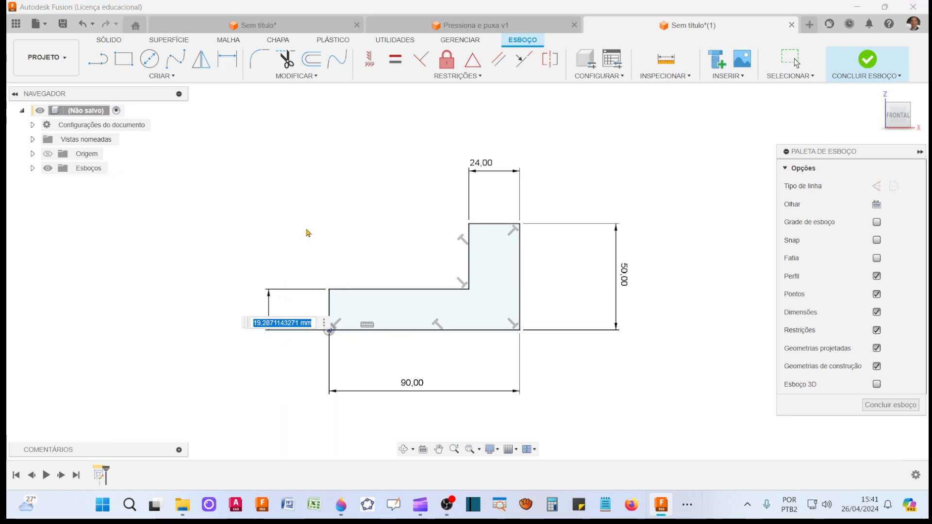
type("10")
key("Return")
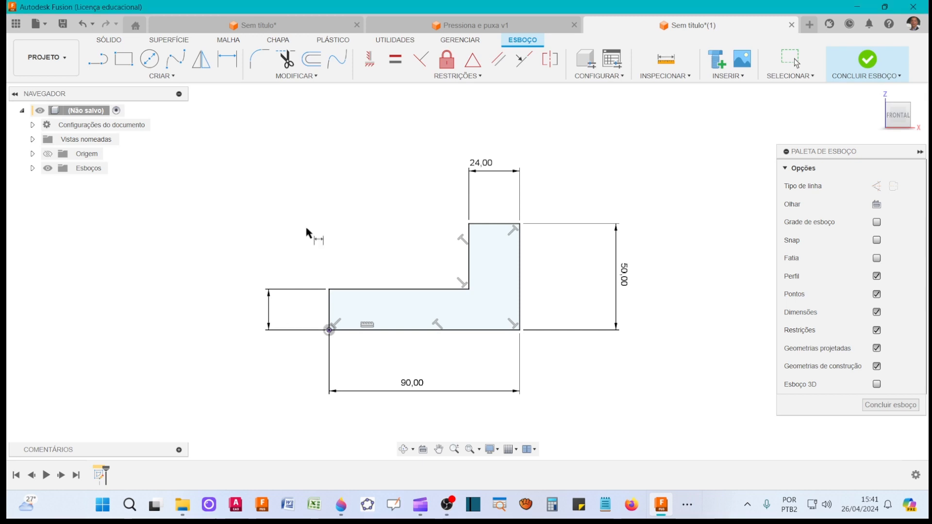
Check the reference drawing against the dimensioned L-shaped profile and finish the sketch
left_click(687, 505)
left_click(742, 468)
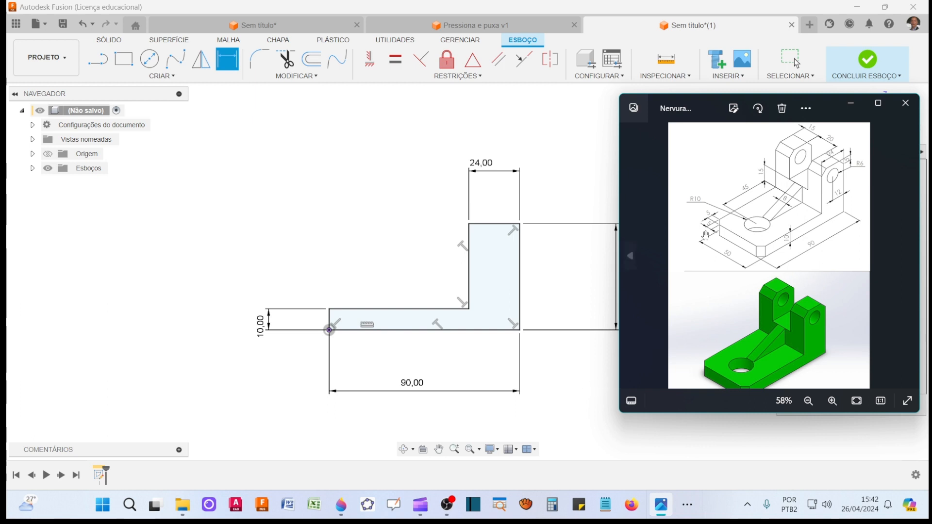
left_click(586, 272)
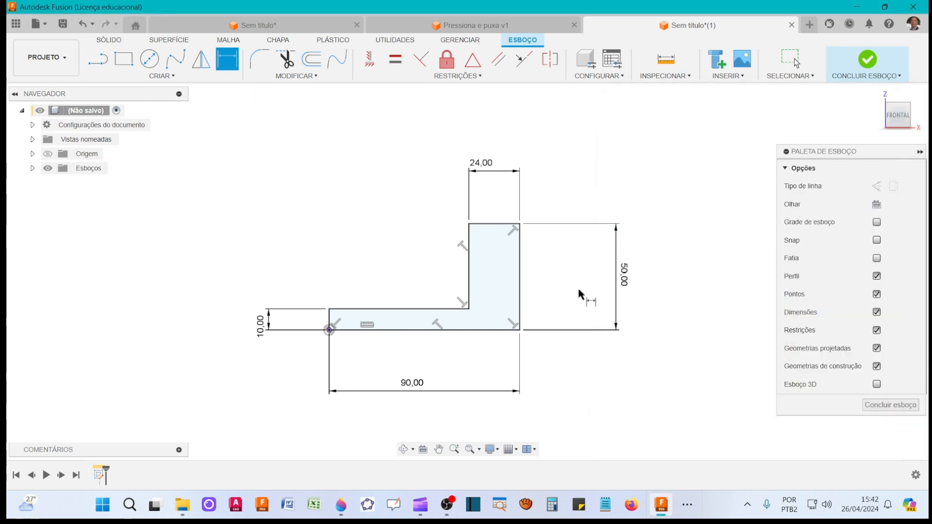
left_click(868, 60)
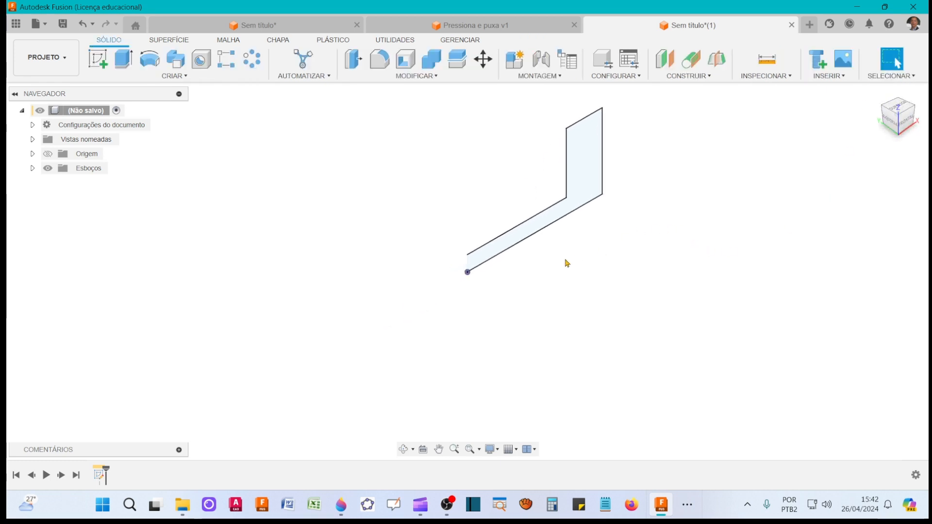
Extrude the L-shaped profile symmetrically as a new body, using whole-length measurement and a distance of 50 mm from the reference drawing
middle_click_drag(567, 263, 509, 356)
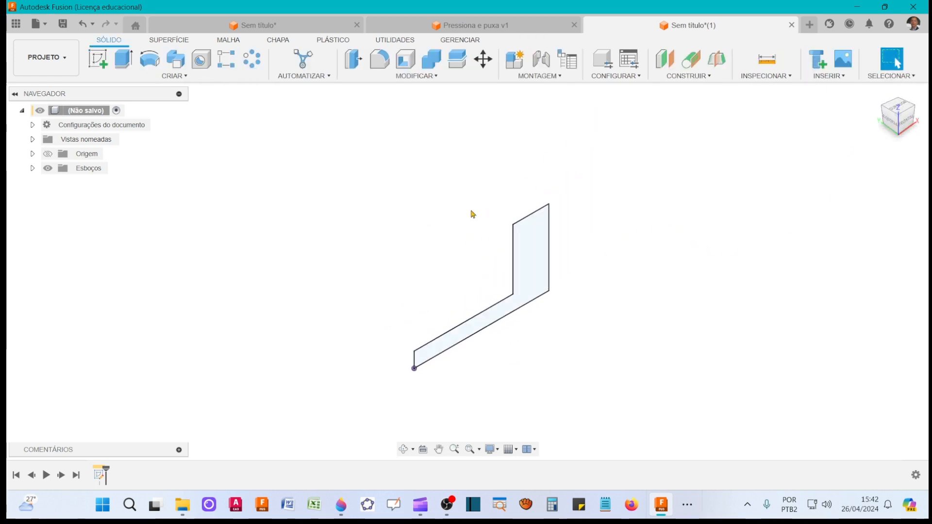
left_click(125, 60)
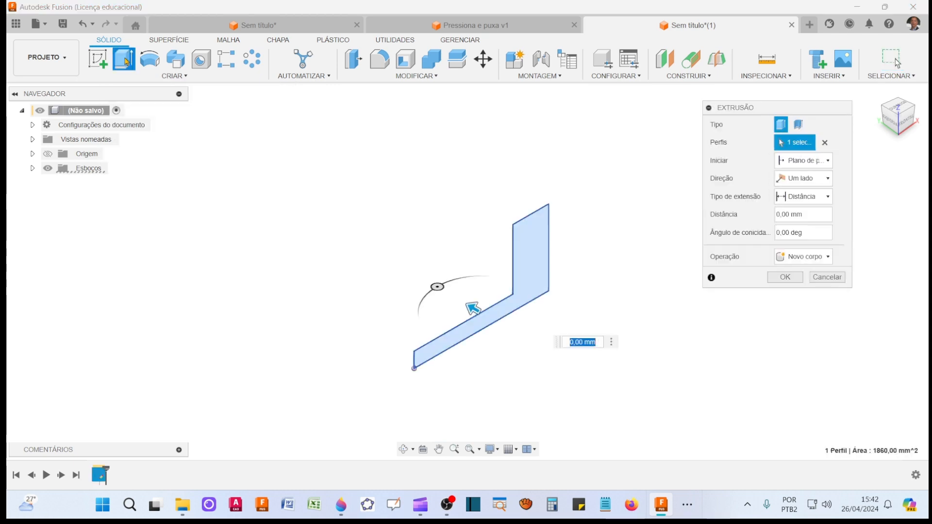
left_click(831, 183)
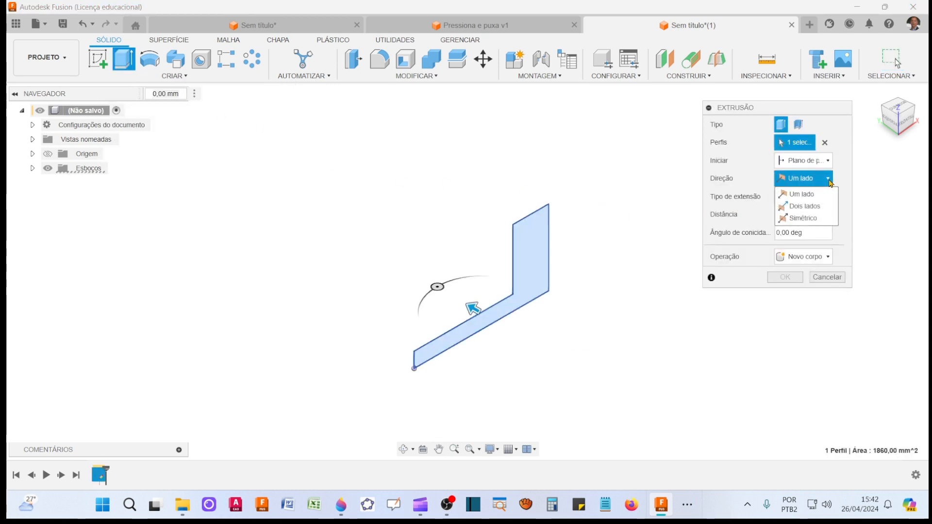
left_click(818, 220)
left_click(687, 510)
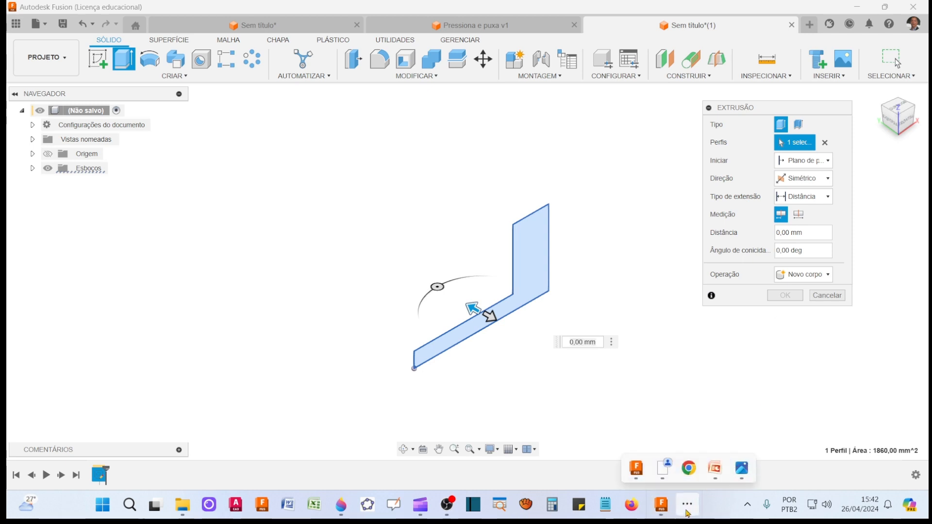
left_click(750, 471)
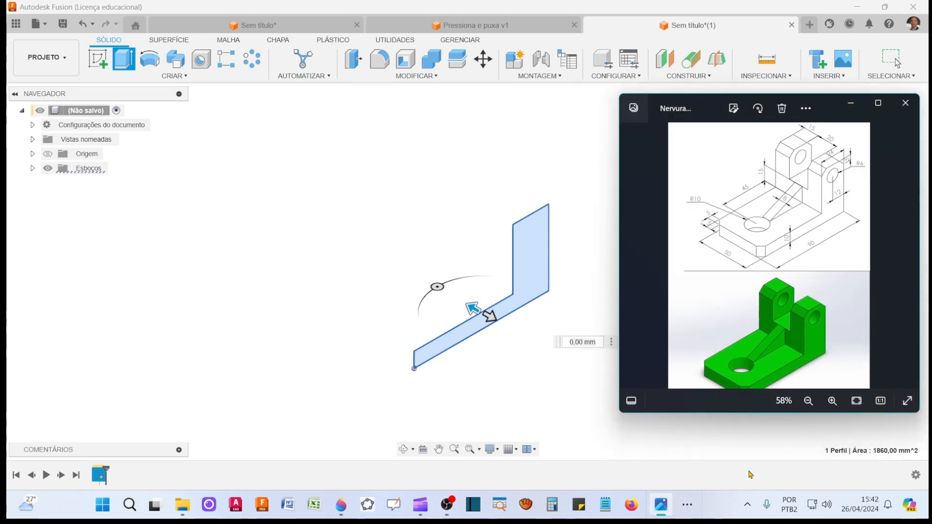
left_click(851, 103)
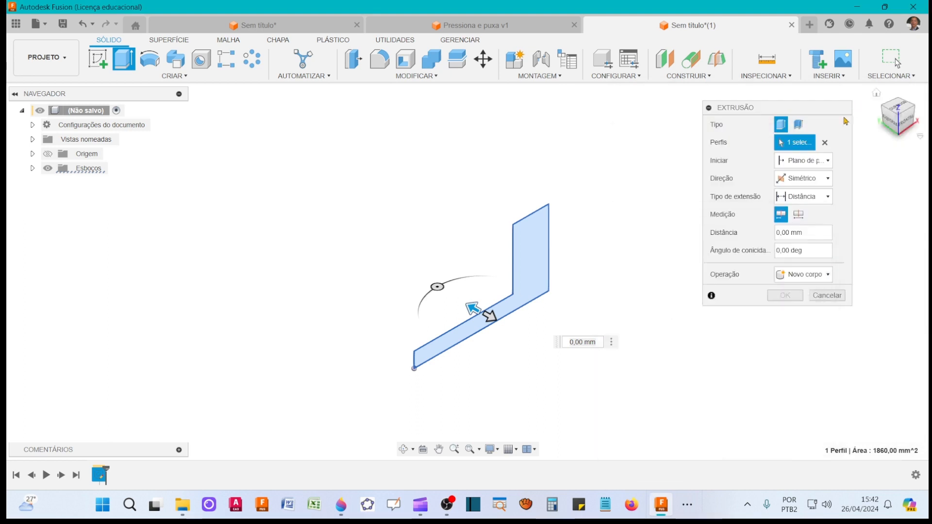
left_click(798, 214)
left_click(811, 233)
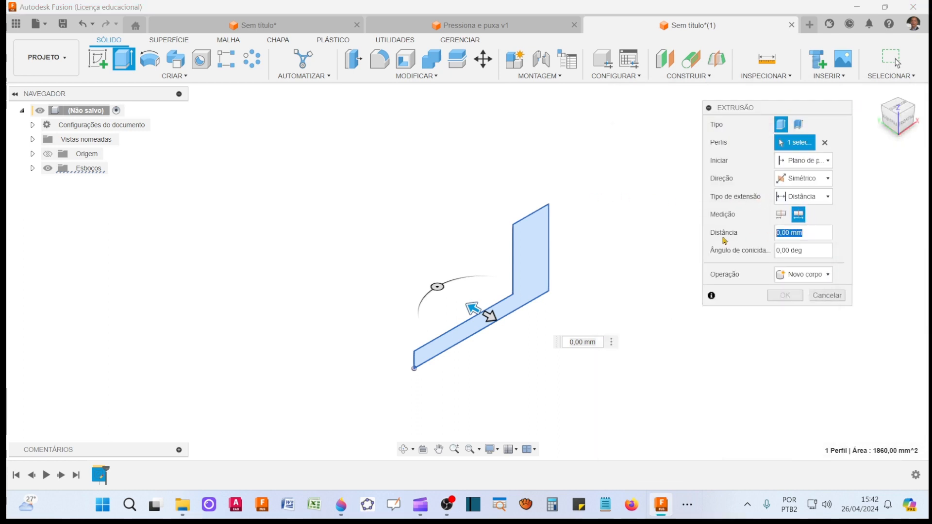
type("30")
key("Return")
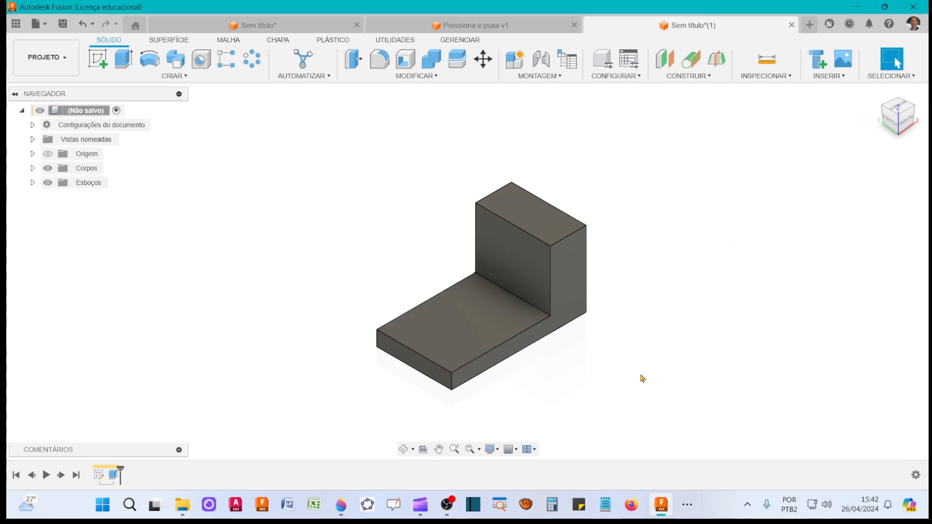
Consult the reference drawing and sketch a 20 mm diameter circle on the base's upper face, centred in line with the origin
left_click(688, 508)
left_click(742, 469)
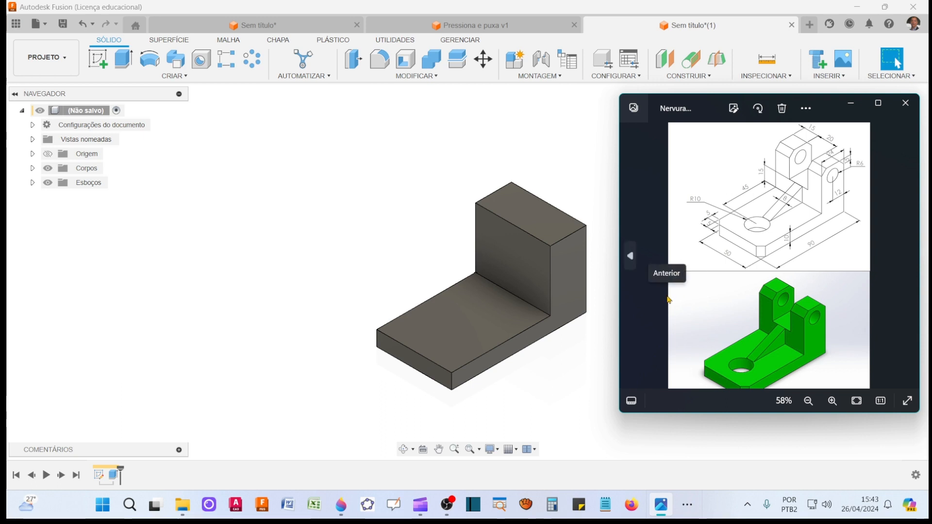
left_click(851, 107)
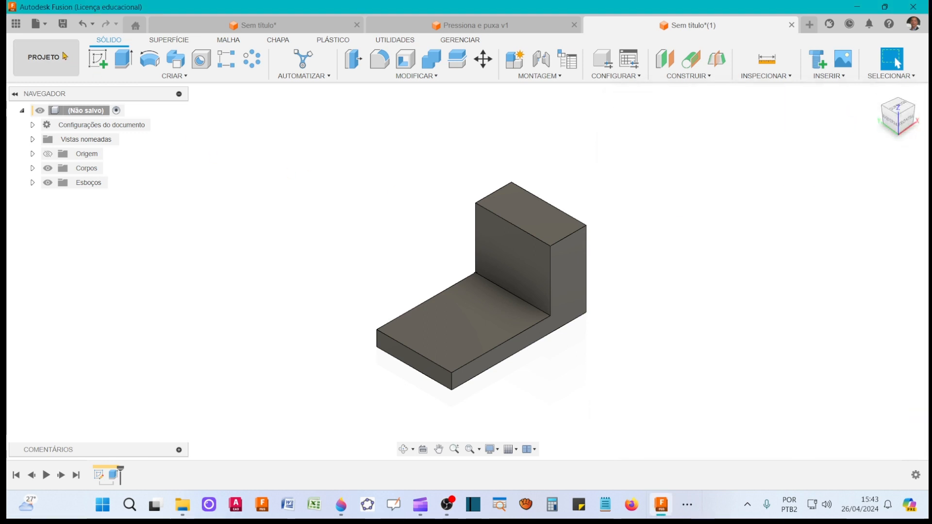
left_click(97, 59)
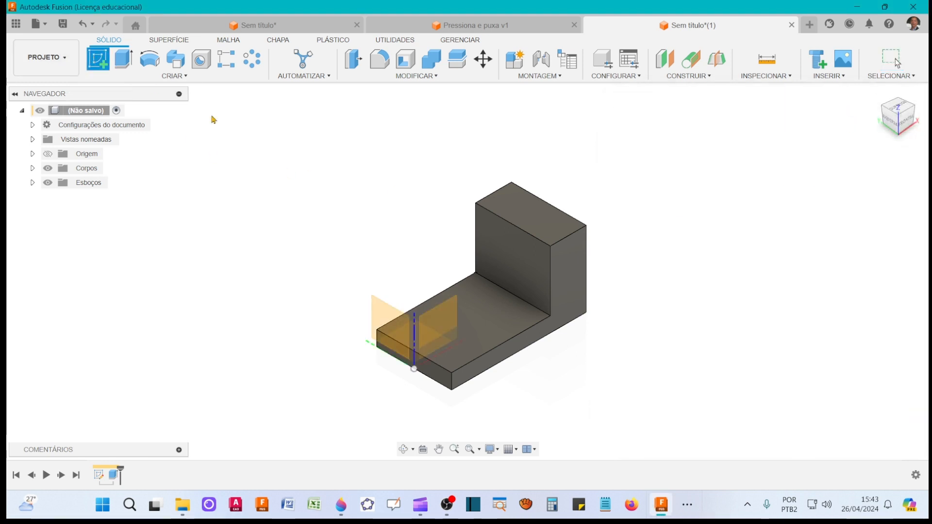
left_click(518, 324)
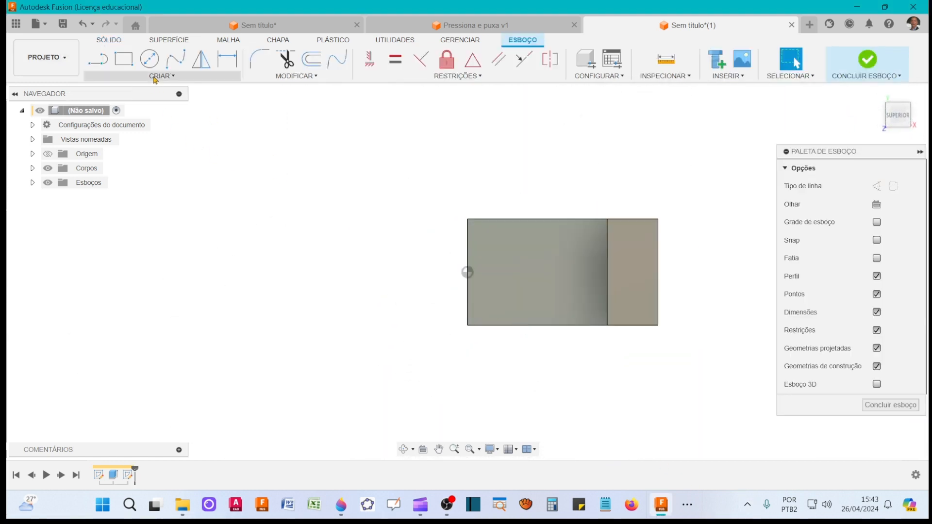
left_click(150, 59)
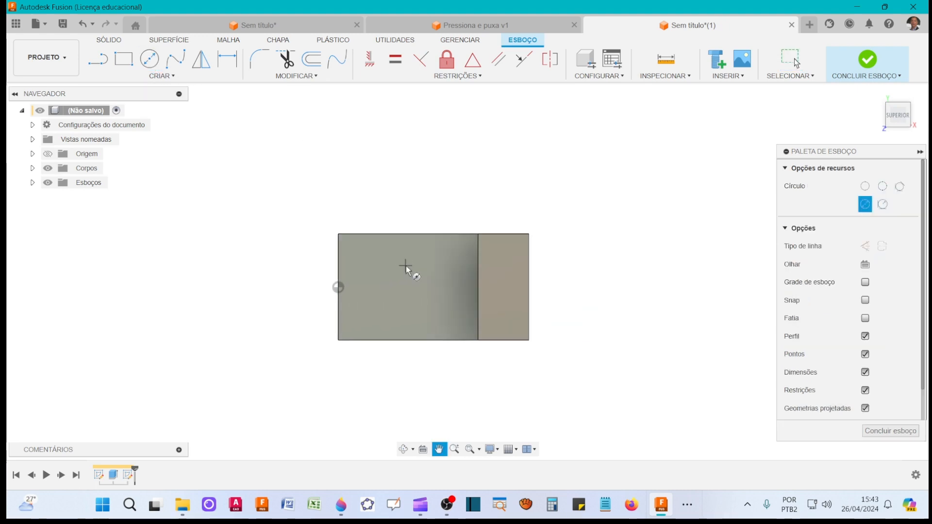
left_click(339, 288)
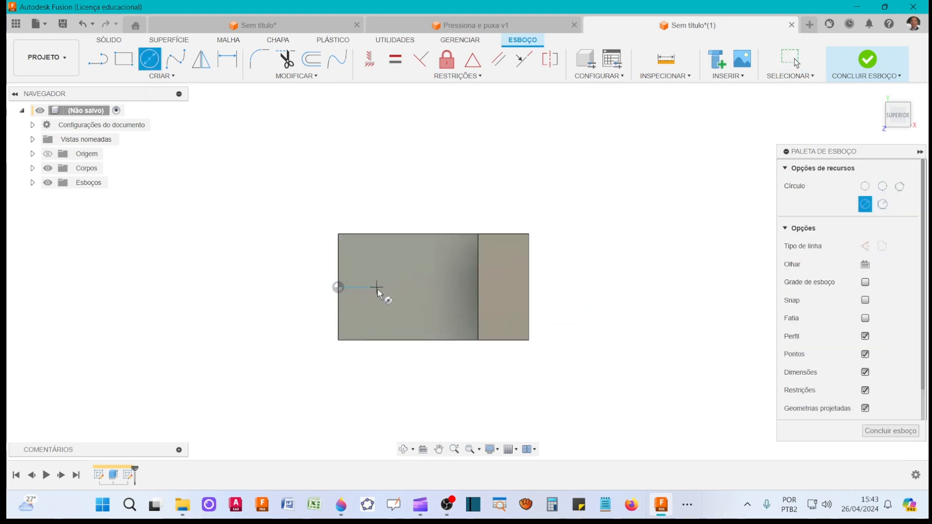
left_click(387, 288)
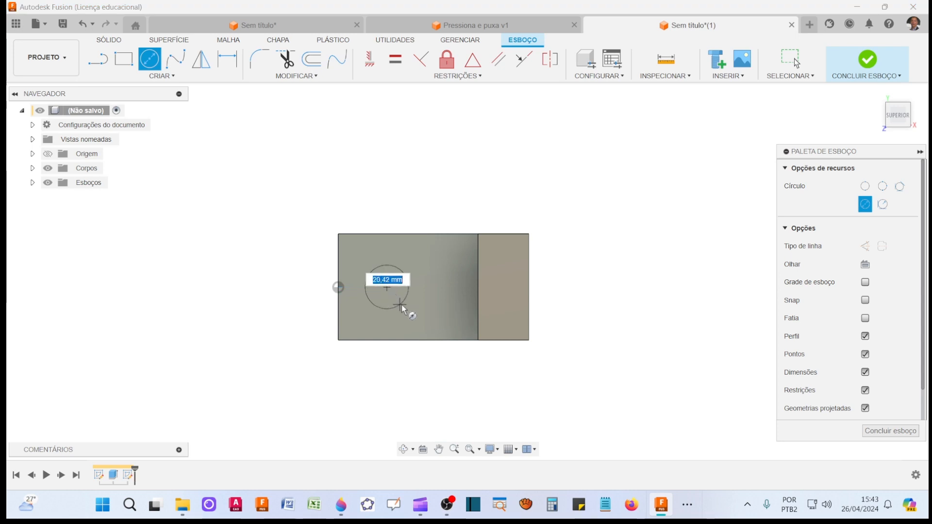
type("20")
key("Return")
key("Escape")
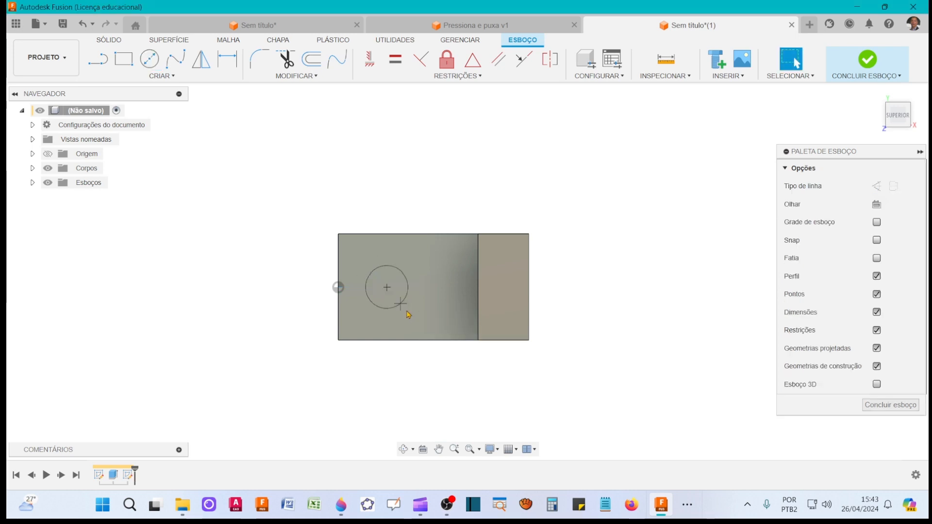
Dimension the circle's centre 45 mm from the upright's inner face and finish the sketch
left_click(227, 59)
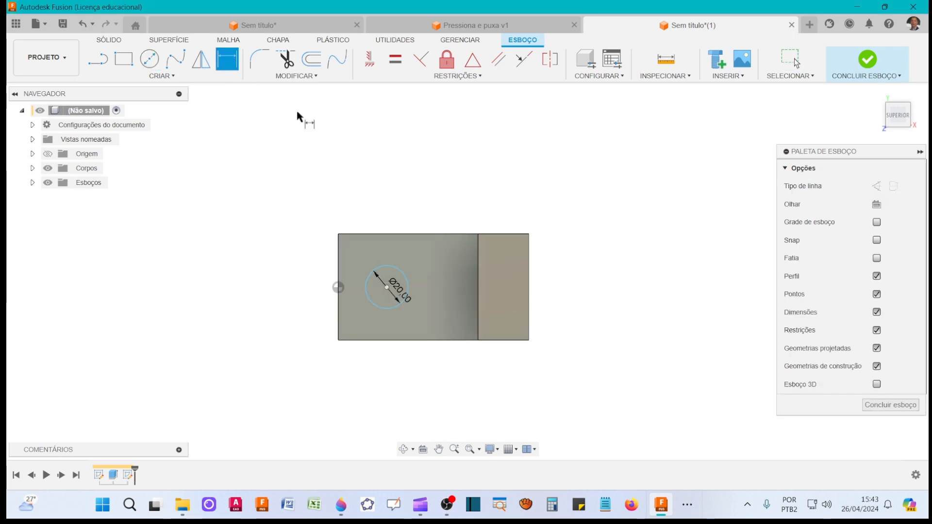
left_click(387, 288)
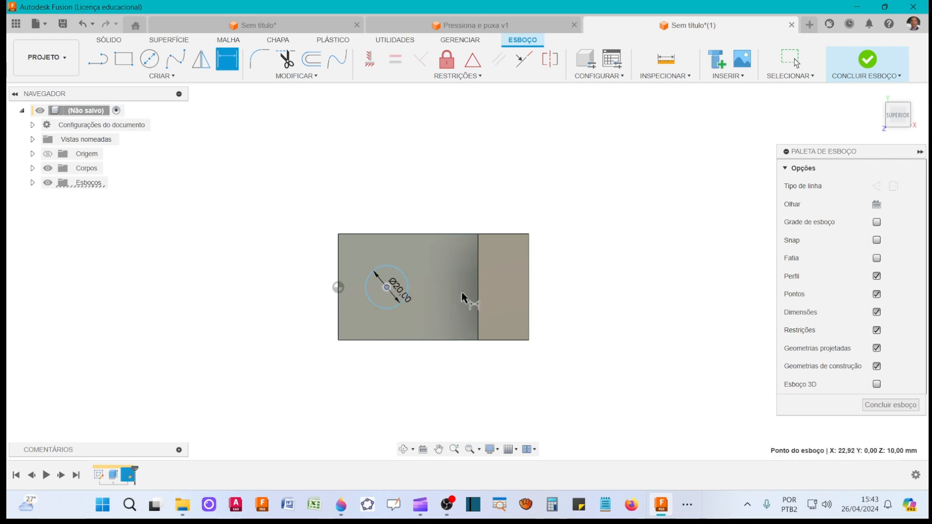
left_click(478, 295)
left_click(454, 180)
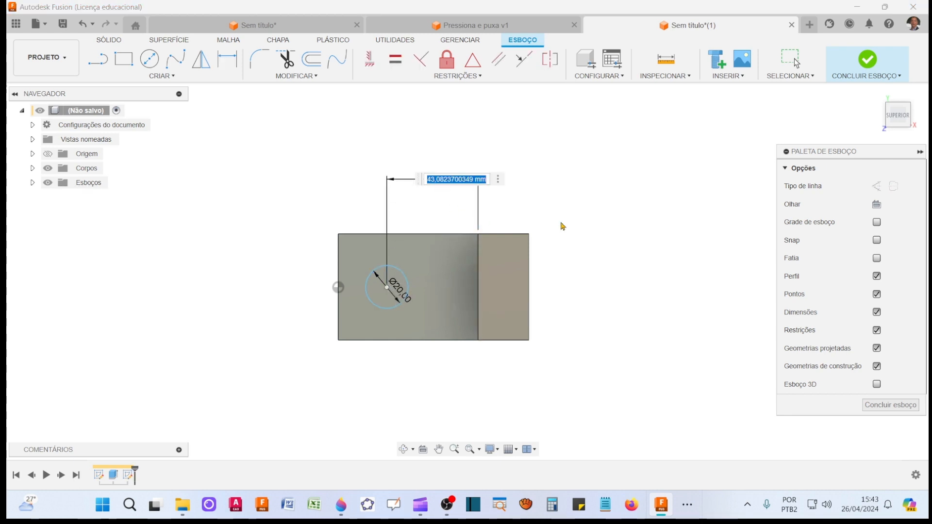
type("45")
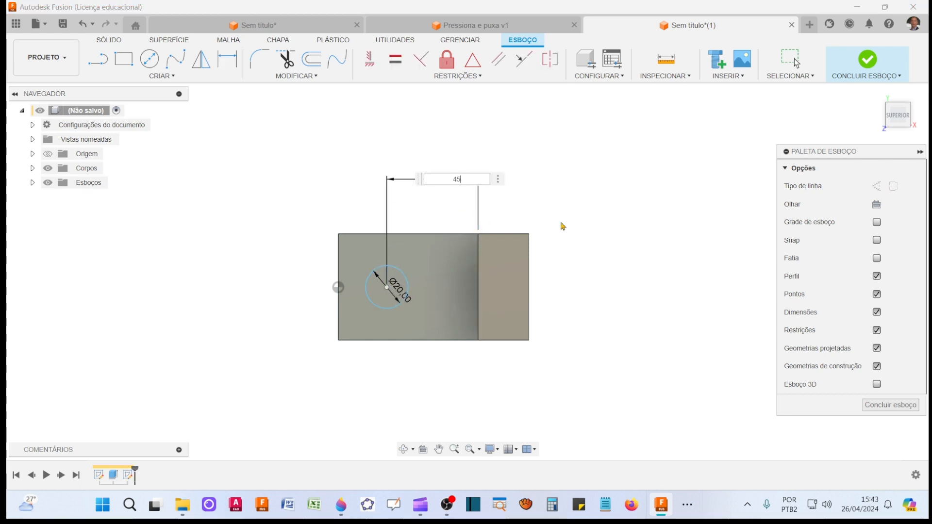
key("Return")
left_click(867, 60)
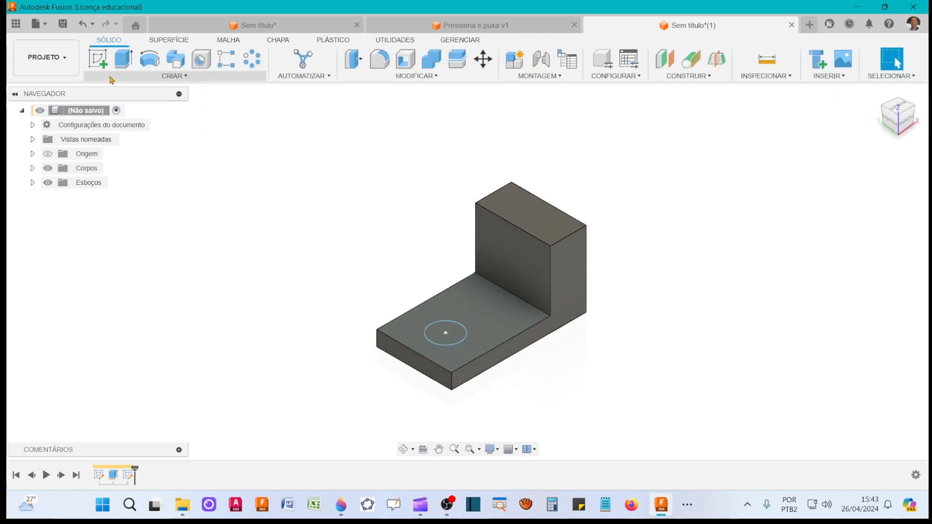
Cut the circle through the base as a hole, extruding it downward with the extent set to All (Todos)
left_click(123, 58)
left_click(437, 338)
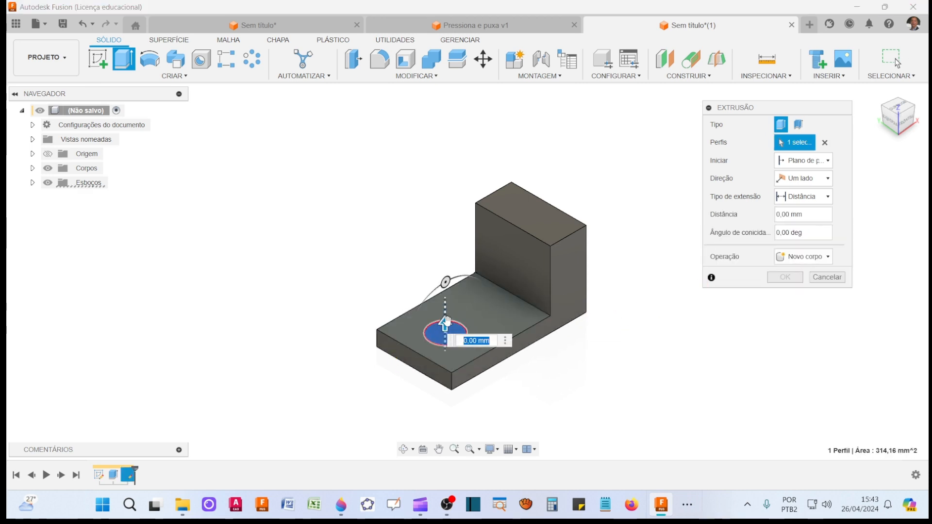
left_click_drag(446, 321, 446, 429)
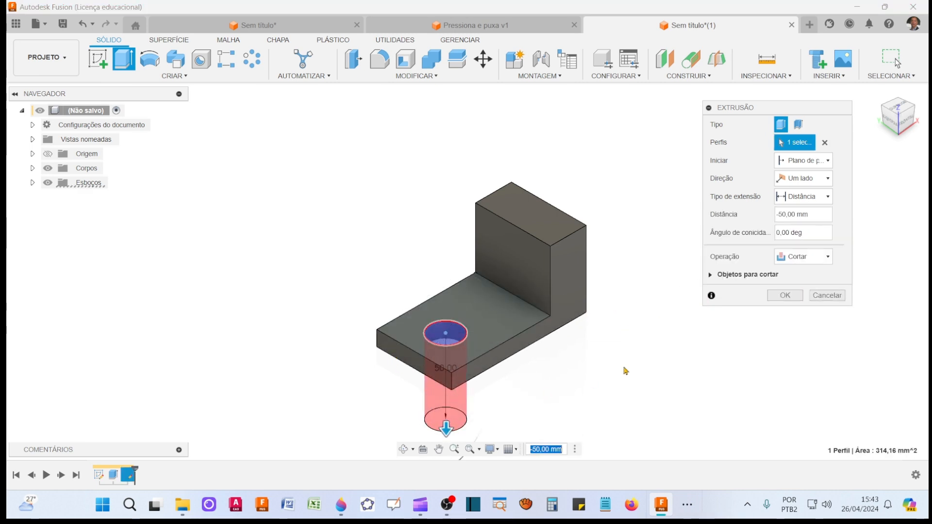
left_click(825, 196)
left_click(805, 232)
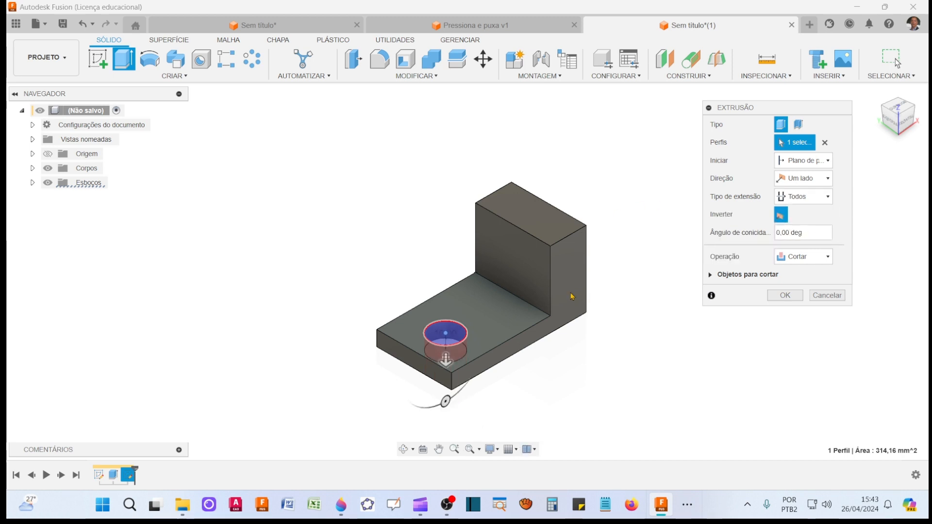
left_click(785, 296)
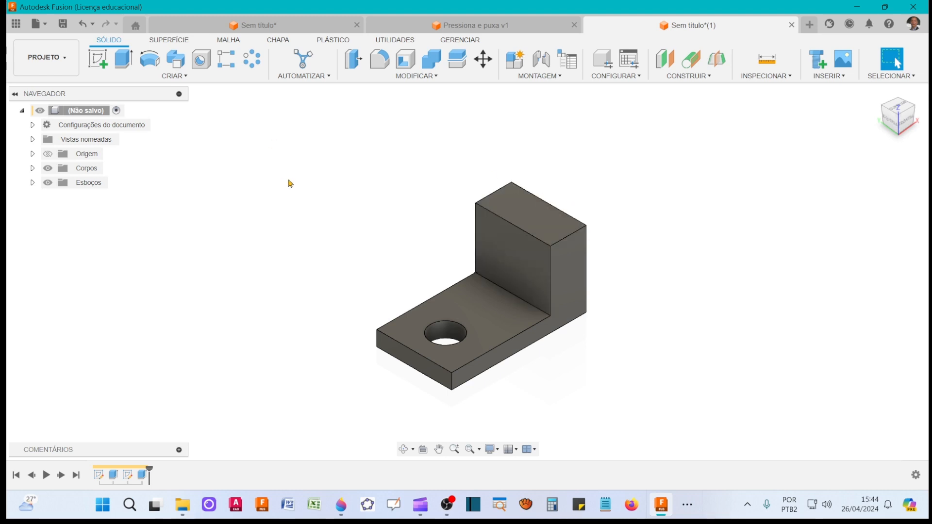
Consult the reference drawing and sketch a rectangle about 33 mm wide on the upright's inner face, extending past its upper edge
left_click(687, 505)
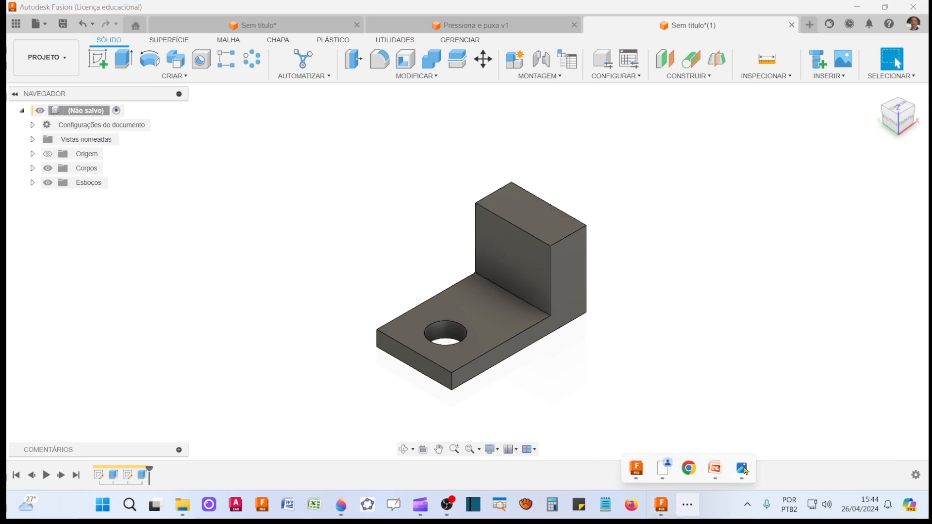
left_click(744, 469)
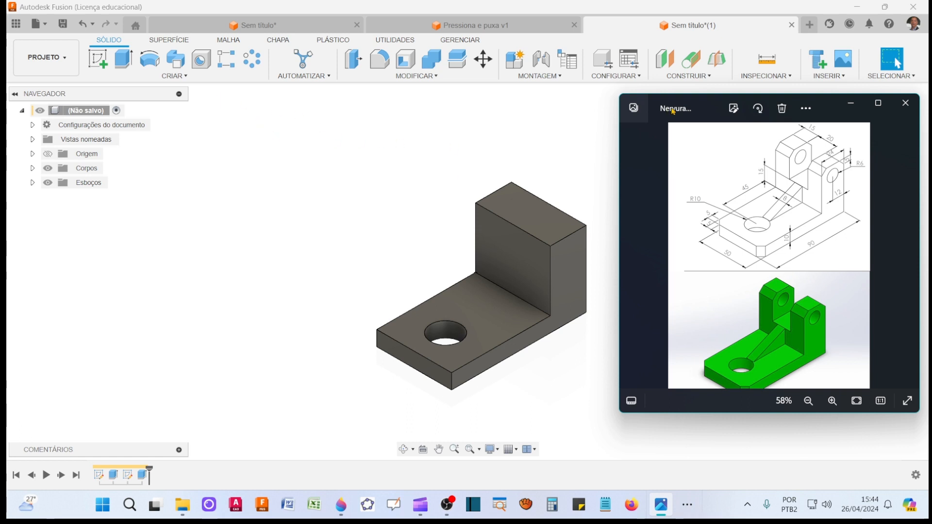
left_click(851, 105)
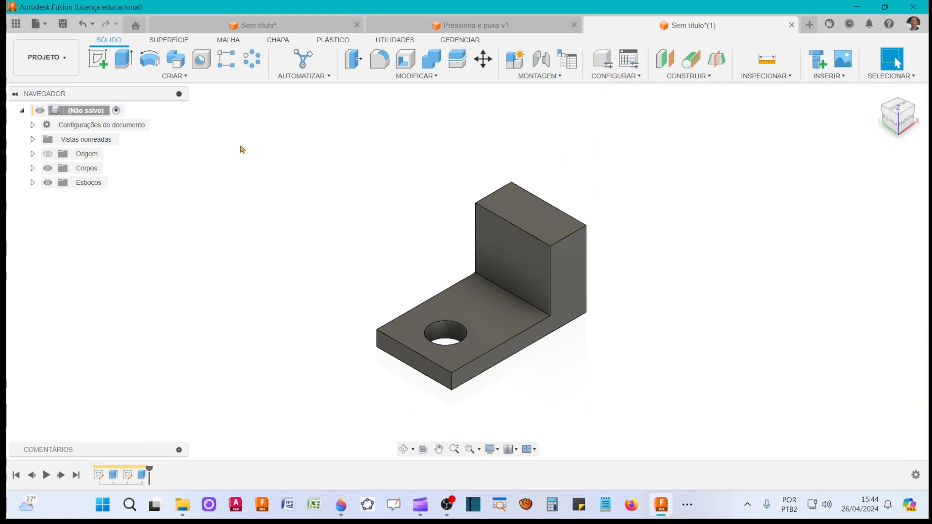
left_click(97, 58)
left_click(519, 262)
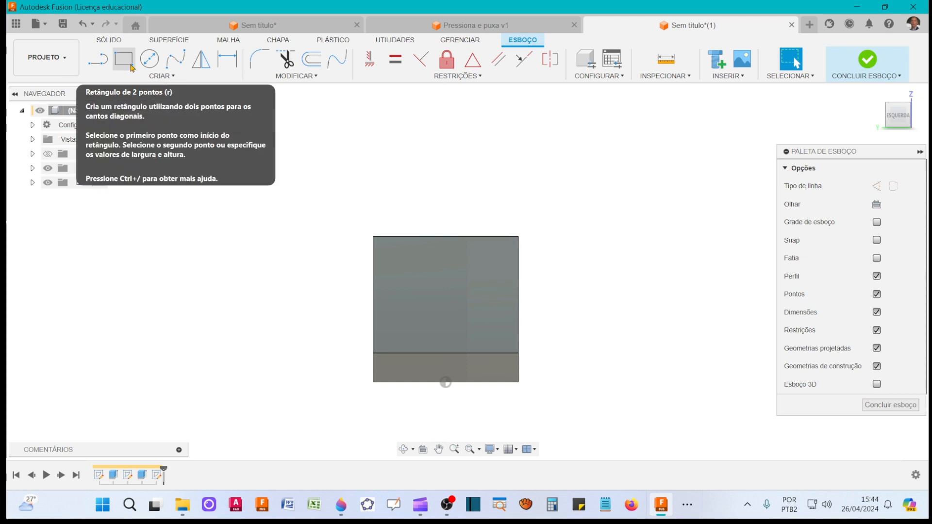
left_click(130, 66)
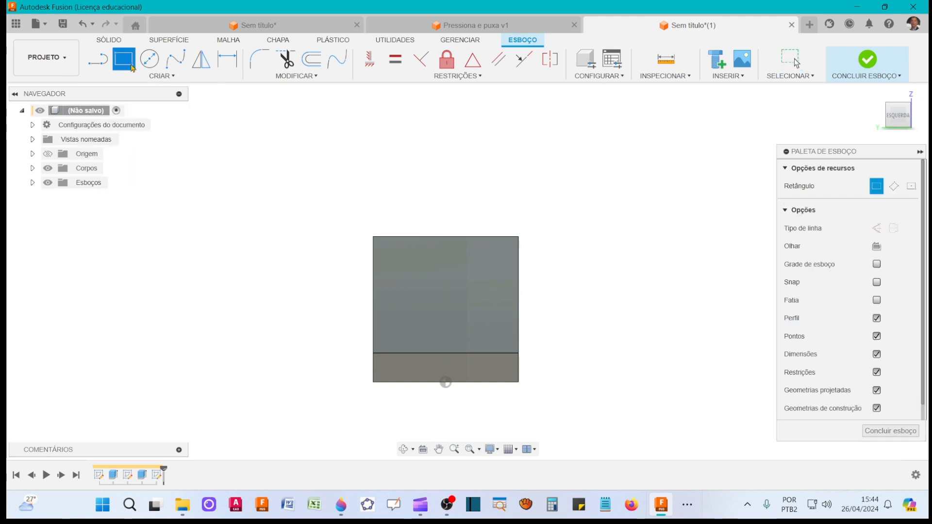
left_click(395, 217)
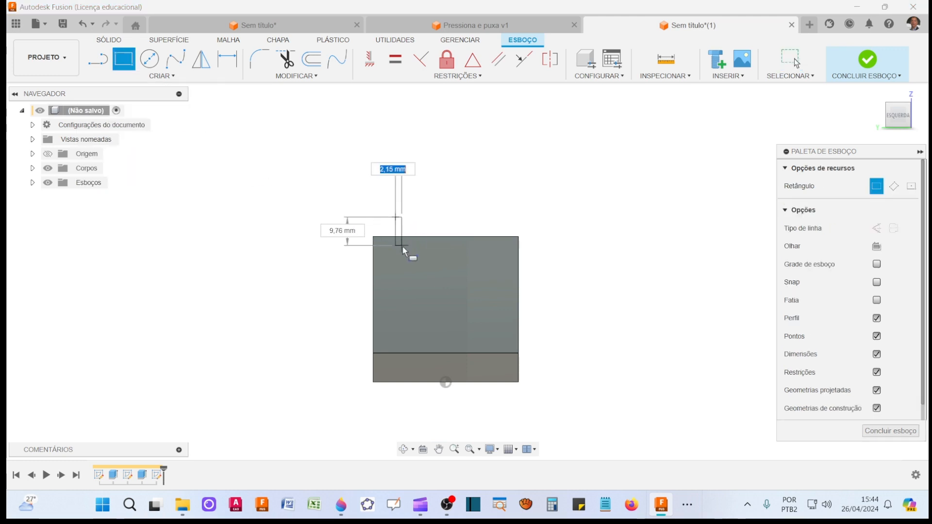
left_click(492, 284)
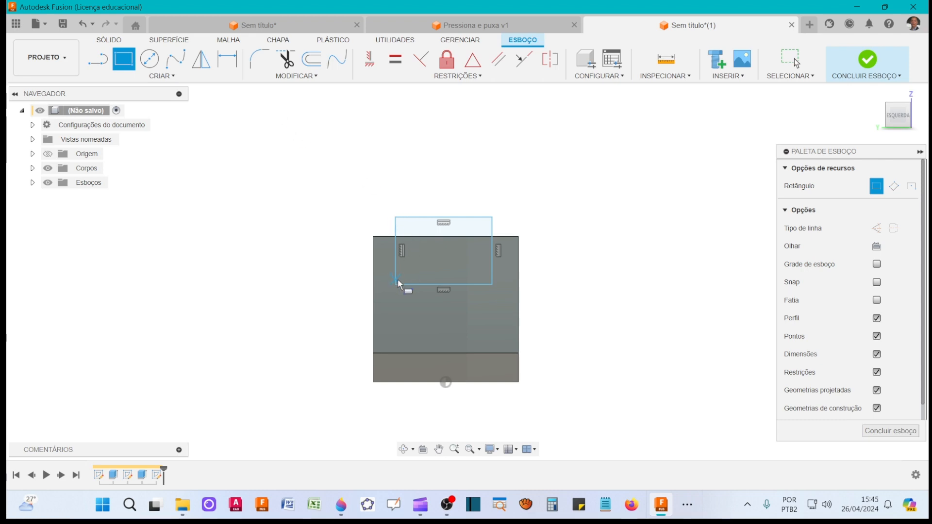
Dimension the rectangle's upper edge to a width of 20 mm
left_click(233, 65)
left_click(421, 217)
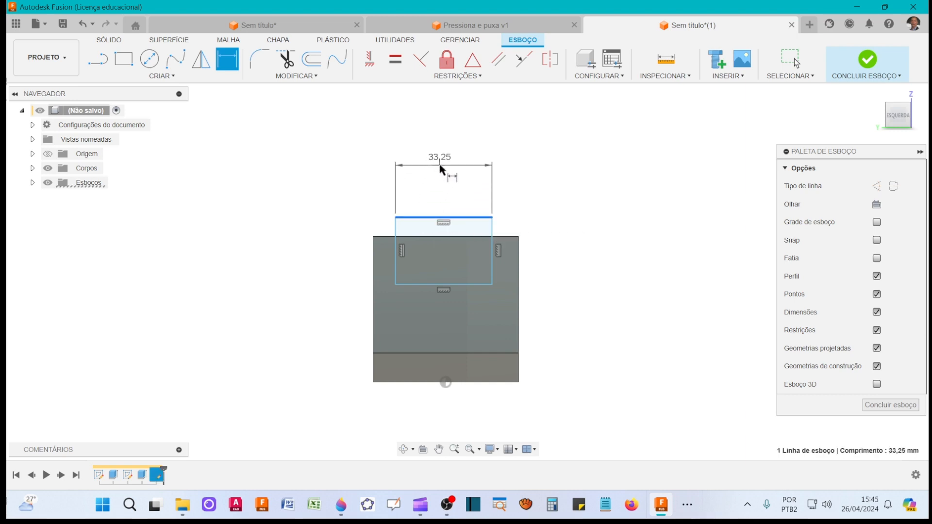
left_click(441, 169)
type("20")
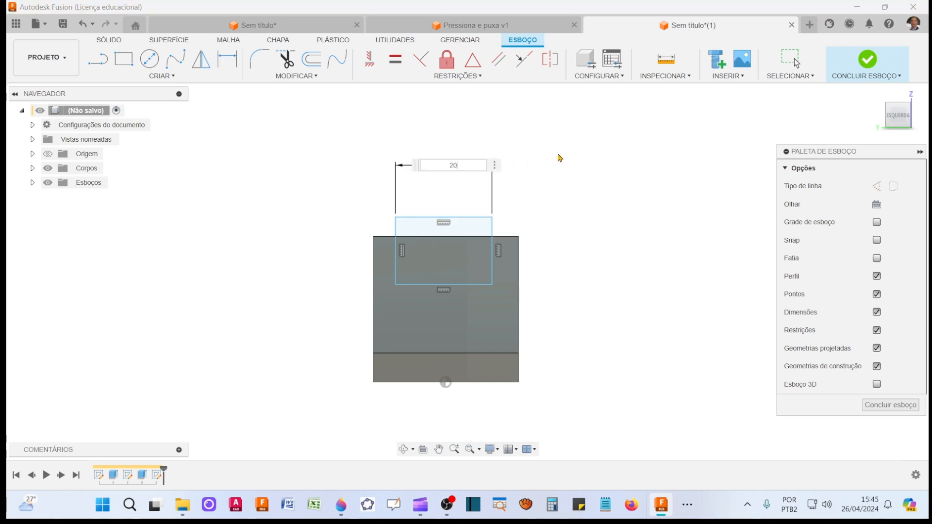
key("Return")
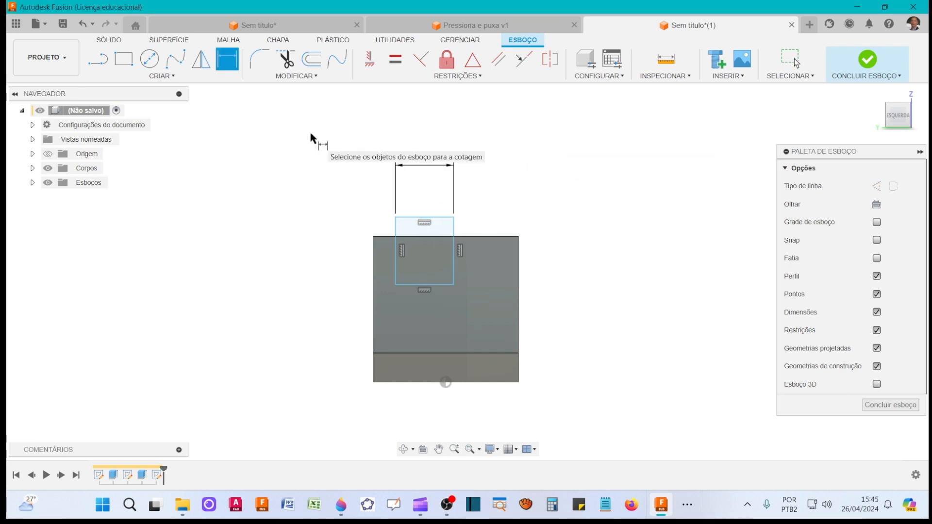
Dimension the rectangle's lower edge 15 mm above the base's upper face
left_click(404, 286)
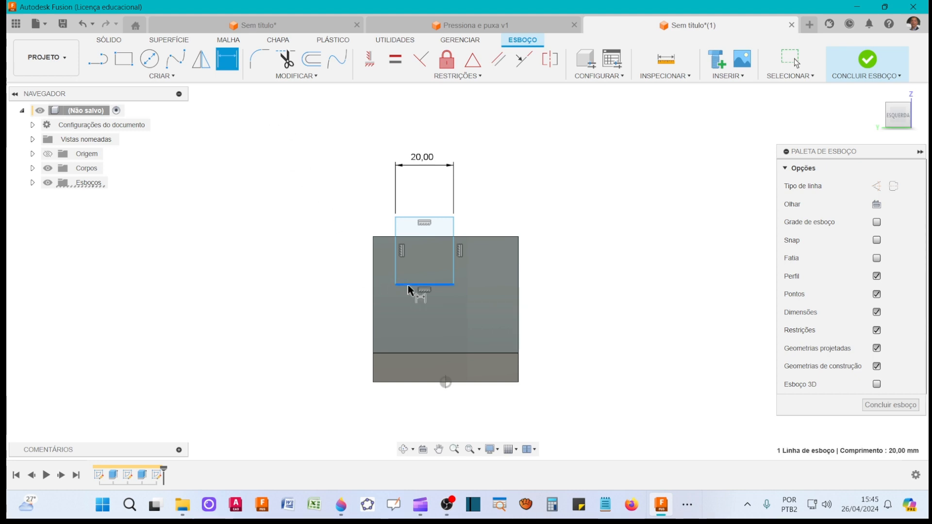
left_click(412, 353)
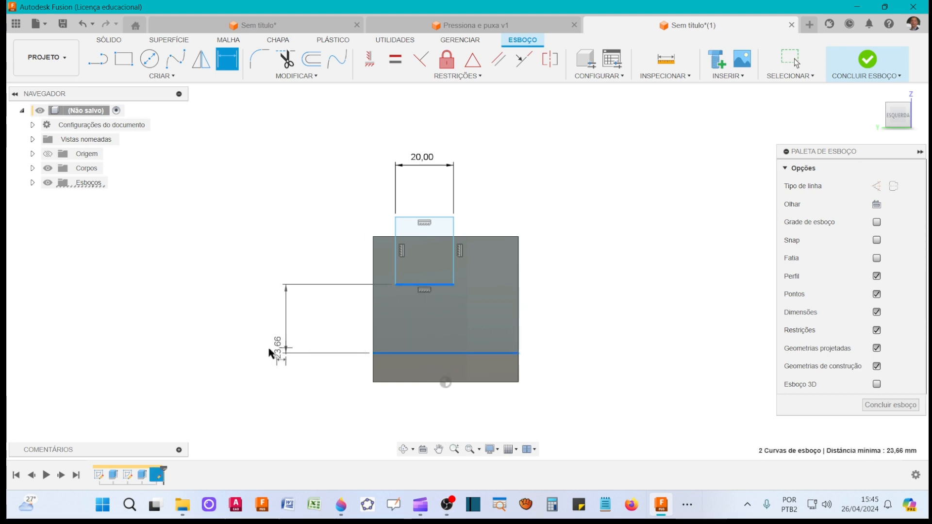
left_click(273, 353)
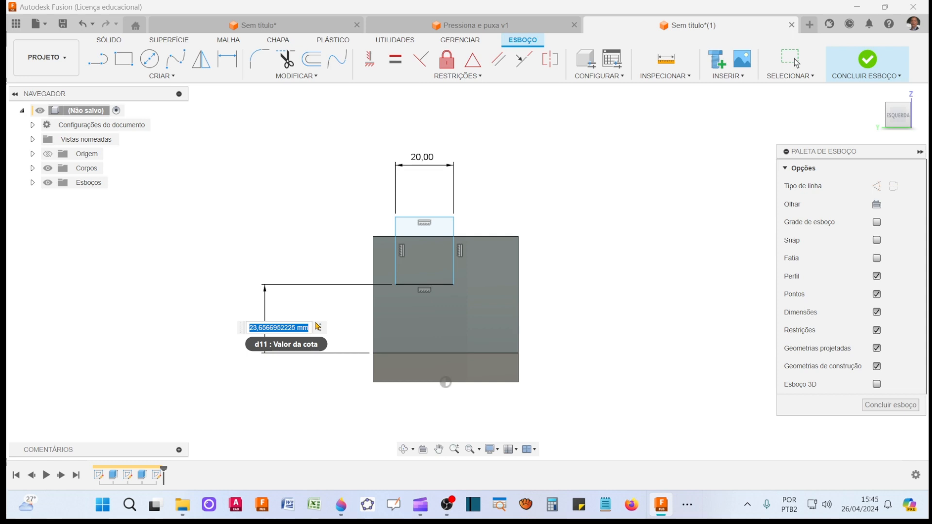
type("15")
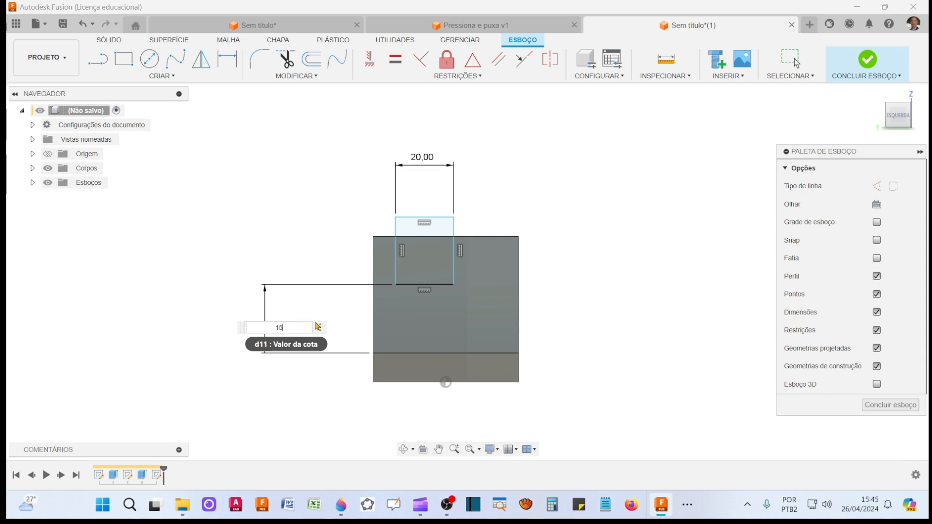
key("Return")
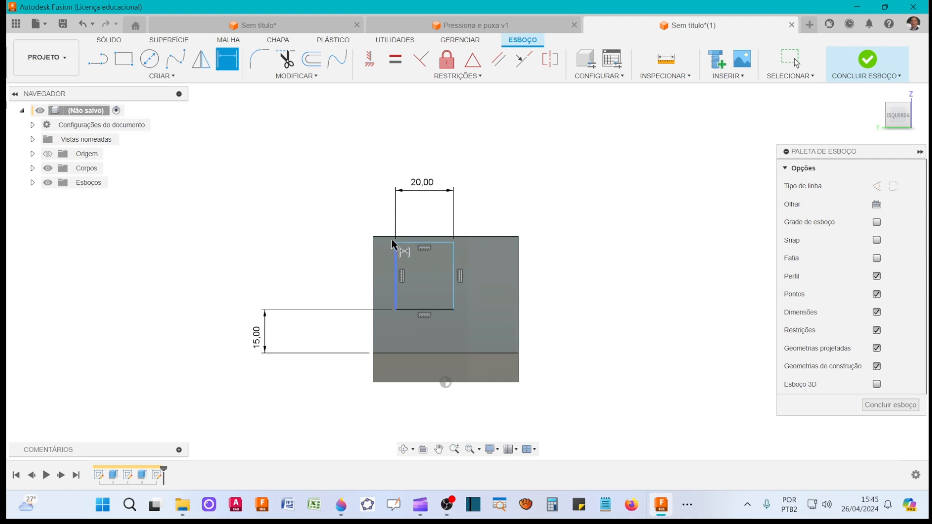
Dimension the rectangle's vertical side to a height of 30 mm
left_click(454, 283)
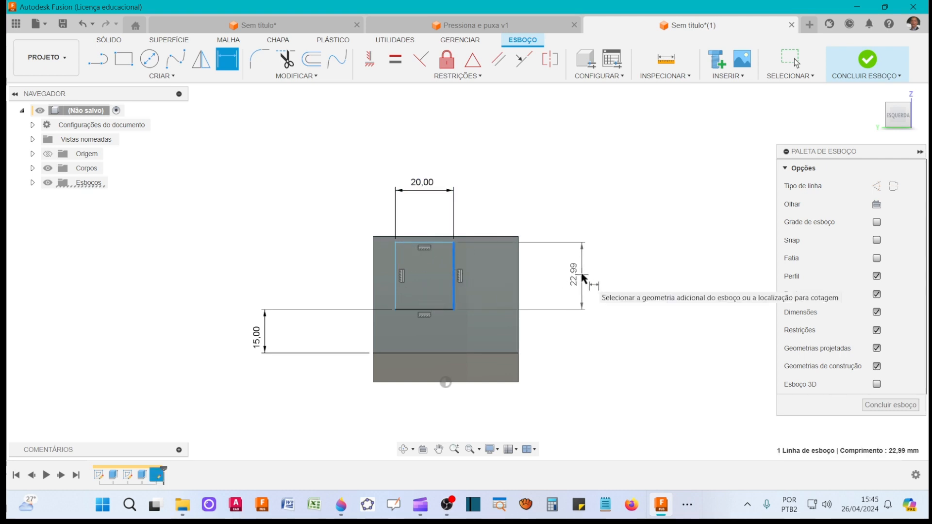
left_click(582, 275)
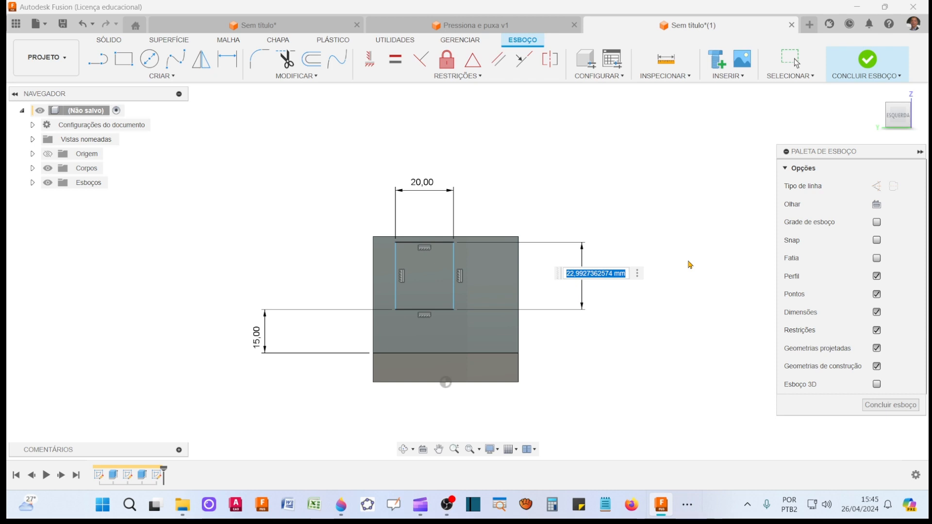
type("30")
key("Return")
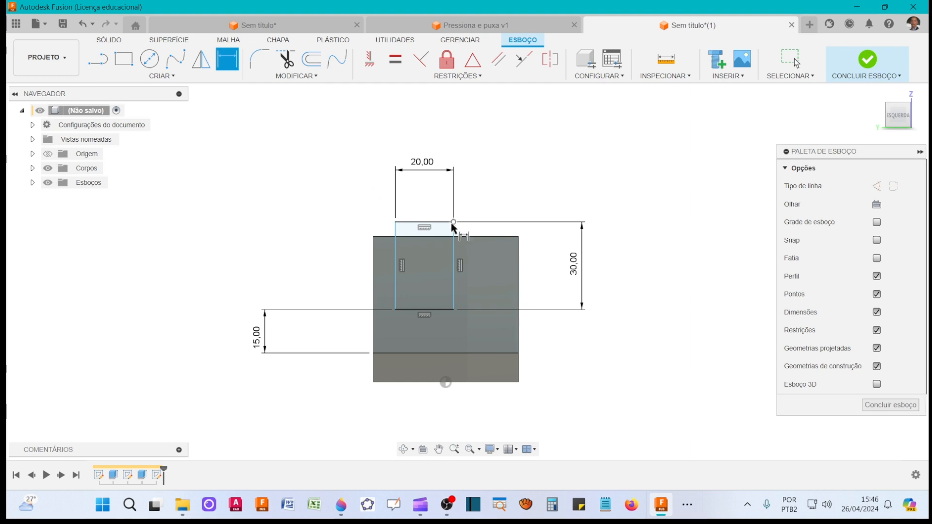
Dimension the rectangle's side 15 mm from the upright's nearby vertical edge and finish the sketch
left_click(454, 240)
left_click(518, 265)
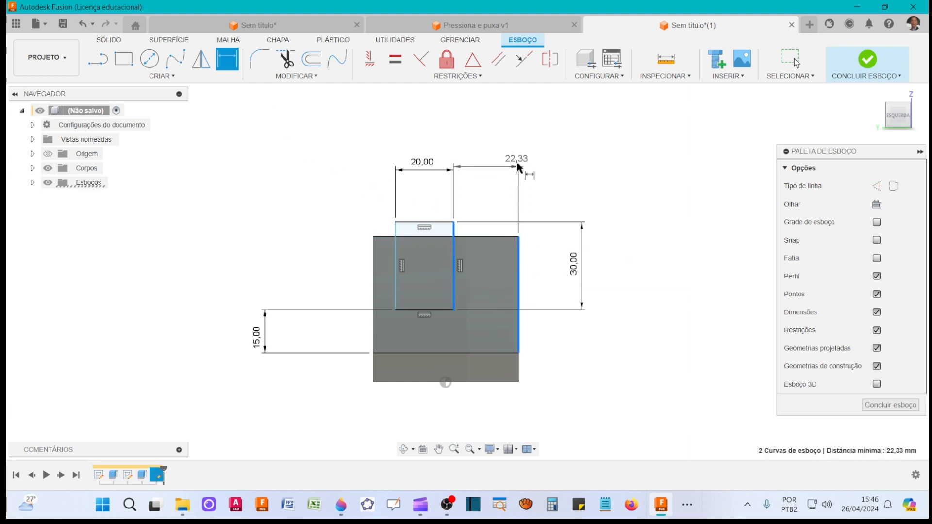
left_click(505, 174)
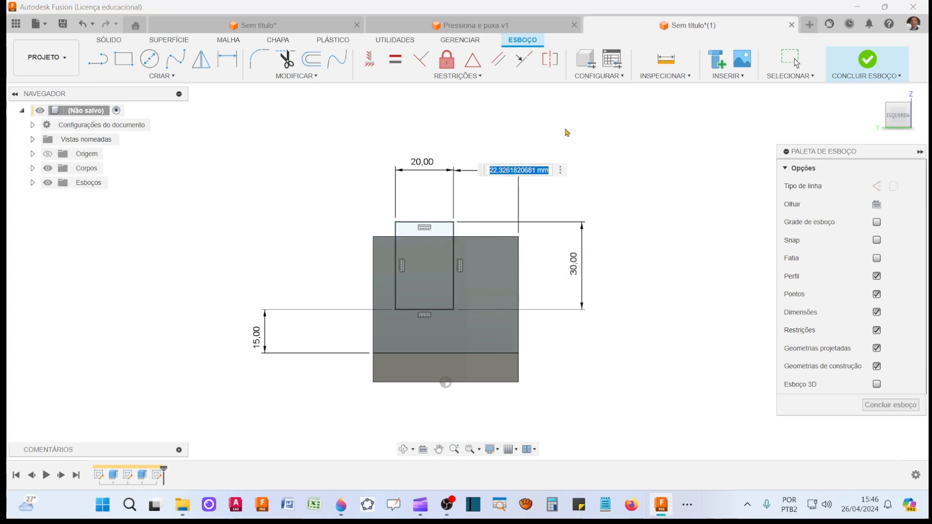
type("15")
key("Return")
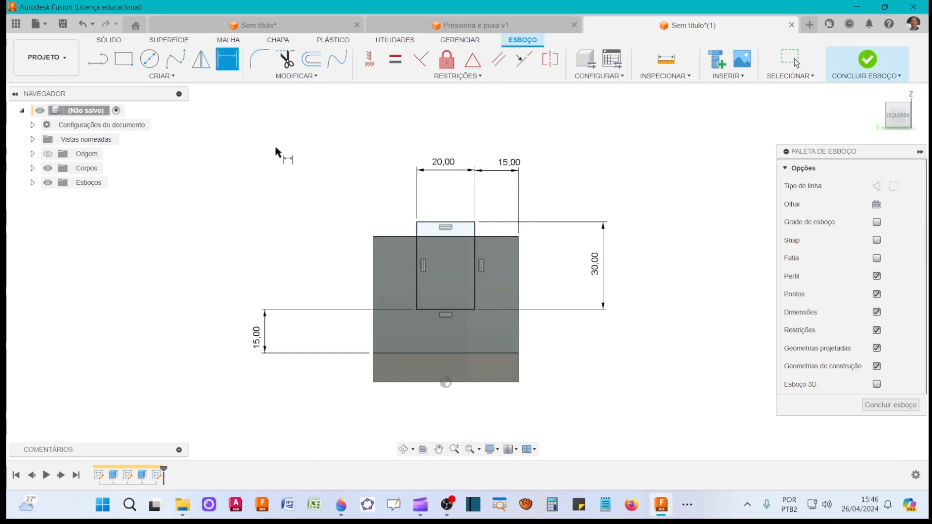
left_click(868, 59)
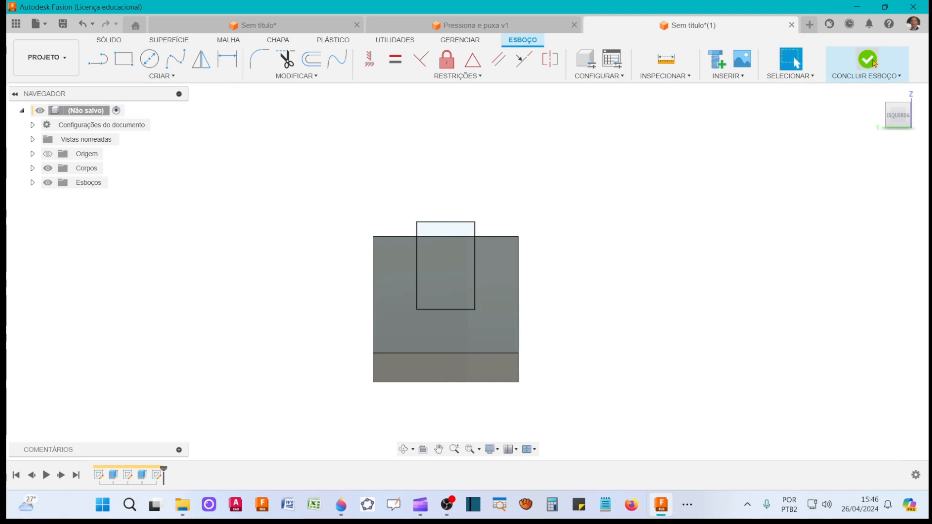
Cut the slot through the upright by extruding both rectangle regions into it with the extent set to All (Todos)
left_click(876, 93)
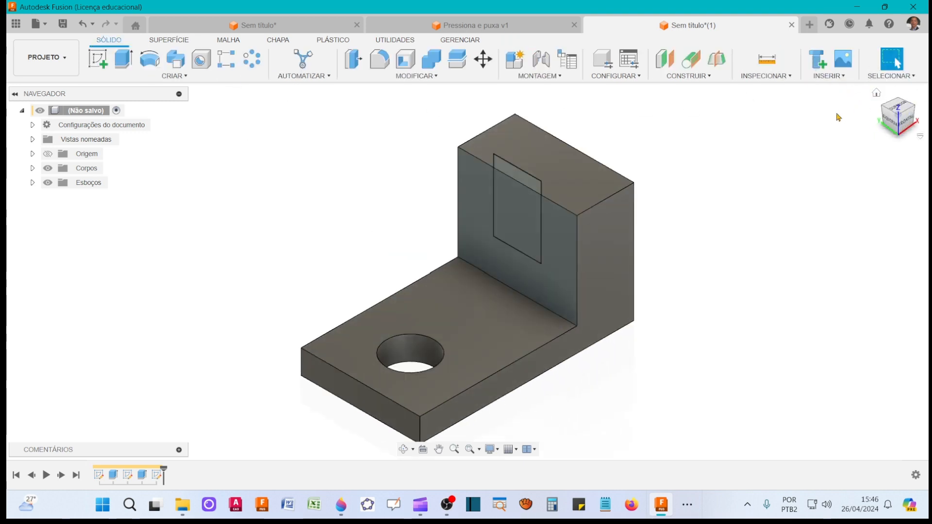
left_click(121, 60)
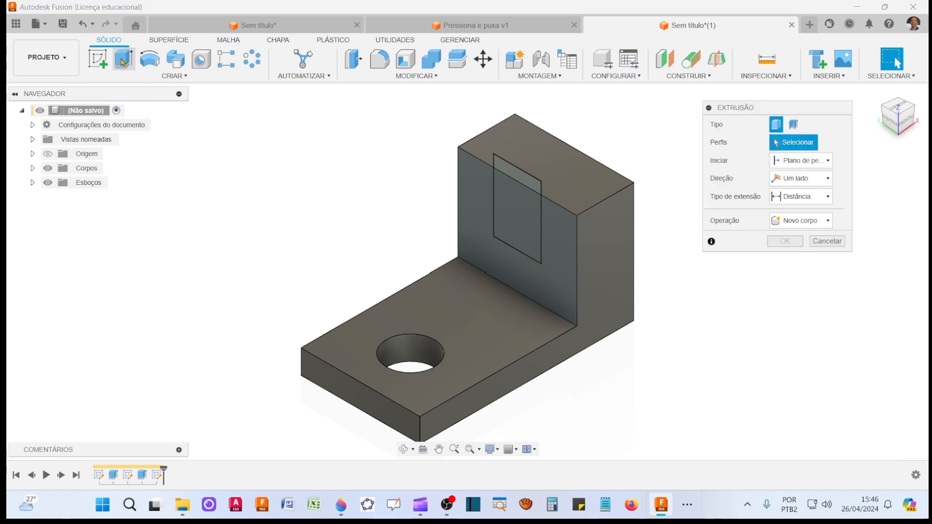
left_click(513, 221)
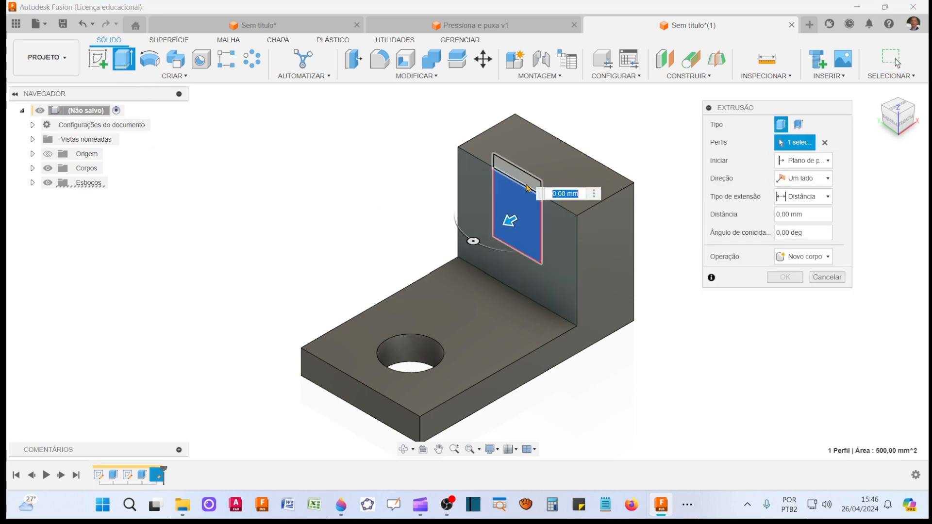
left_click(529, 185)
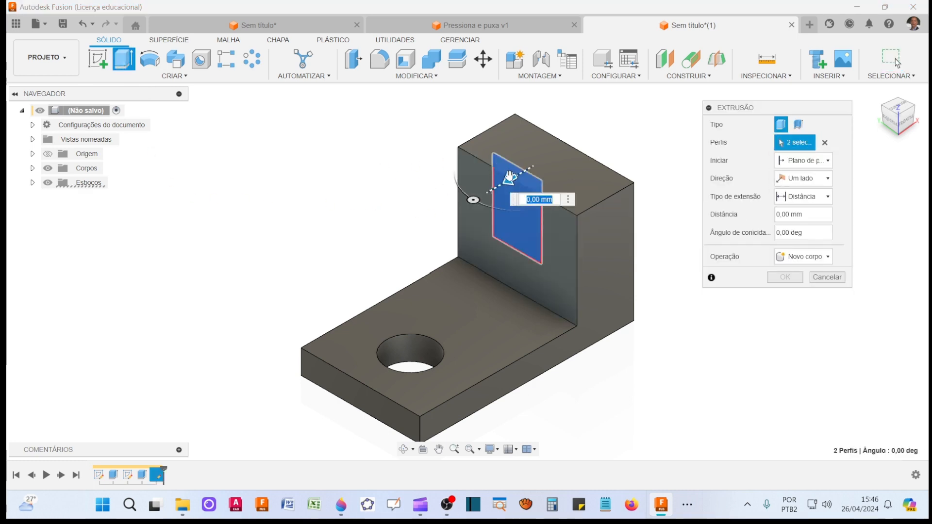
left_click_drag(510, 178, 599, 139)
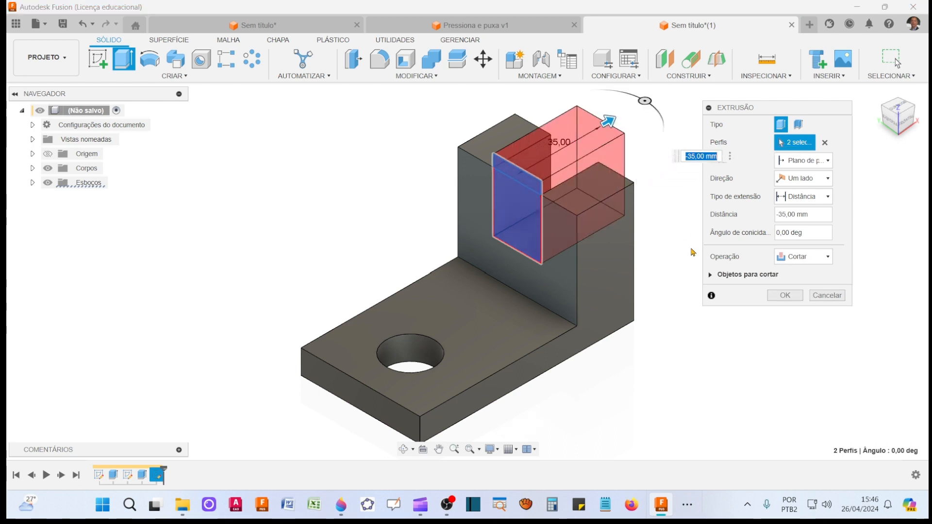
left_click(806, 197)
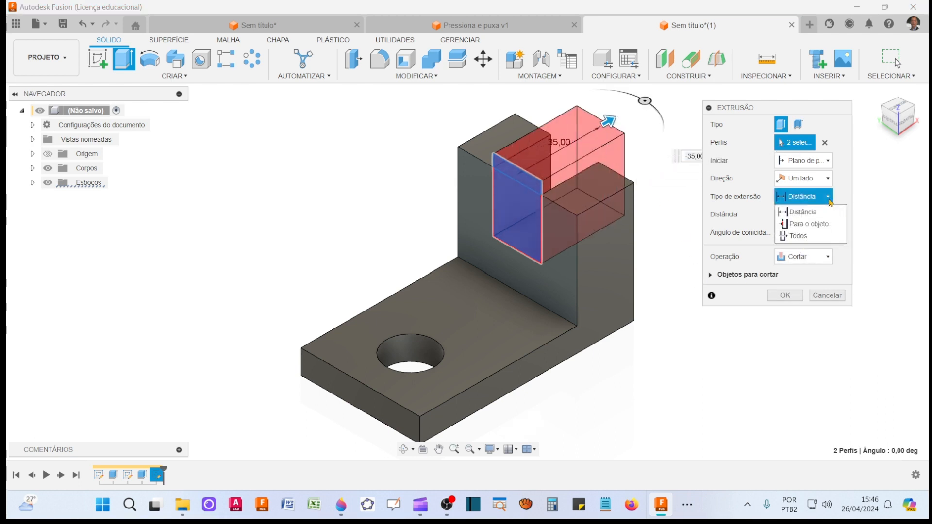
left_click(818, 238)
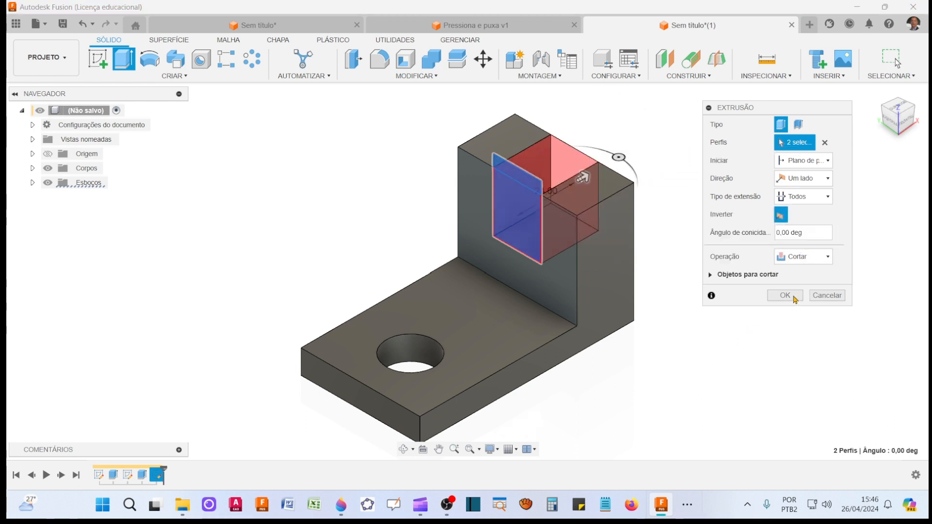
left_click(785, 295)
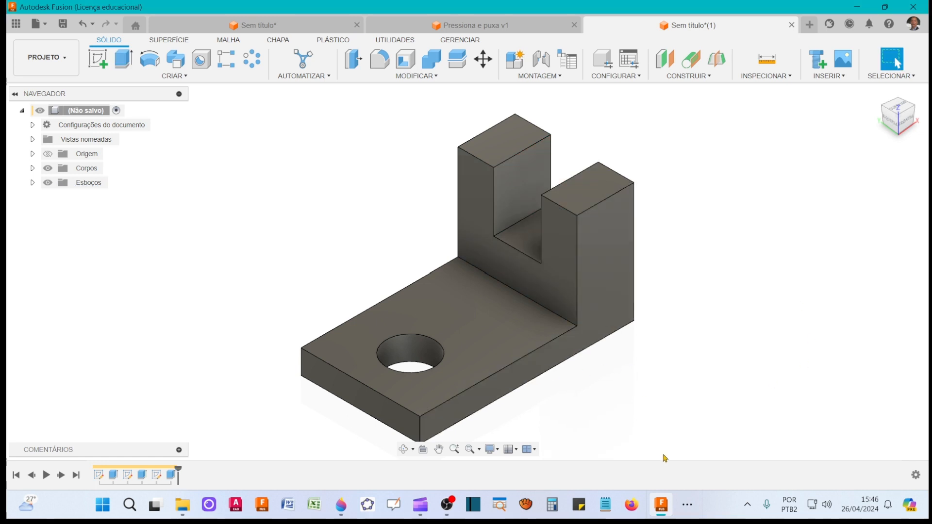
Consult the reference drawing and sketch a 12 mm diameter circle on the upright's side face, midway across its width
left_click(688, 505)
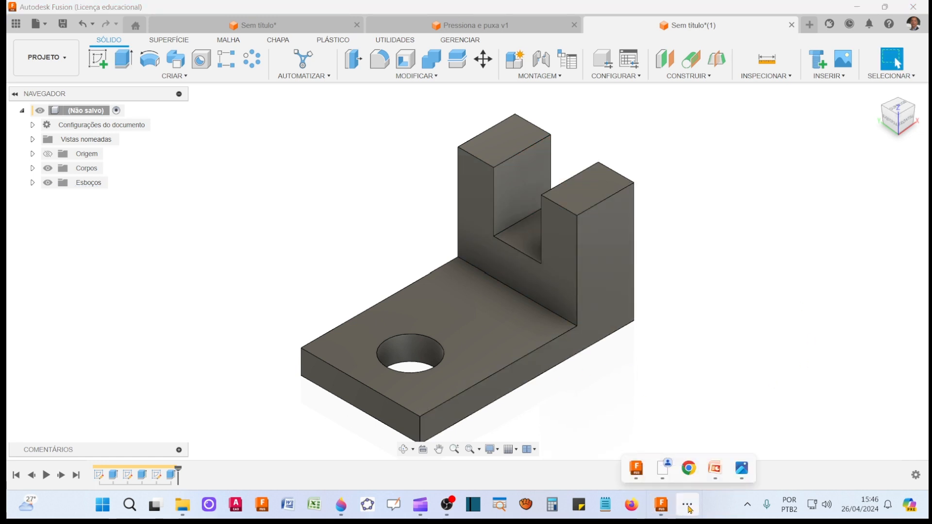
left_click(743, 469)
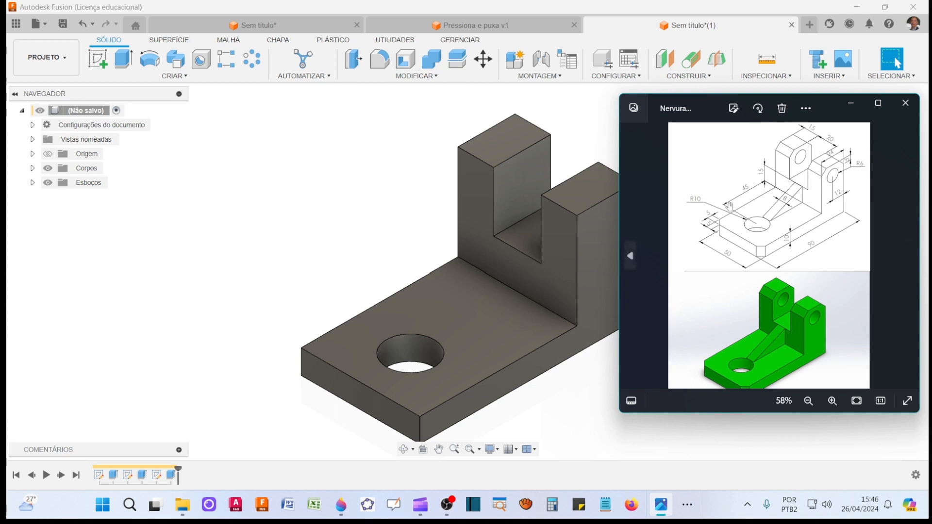
left_click(850, 103)
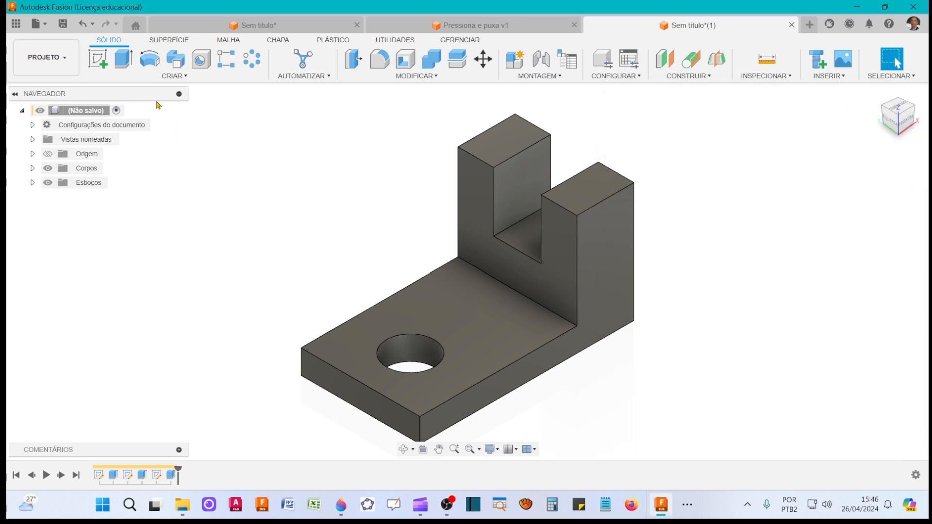
left_click(97, 59)
left_click(602, 231)
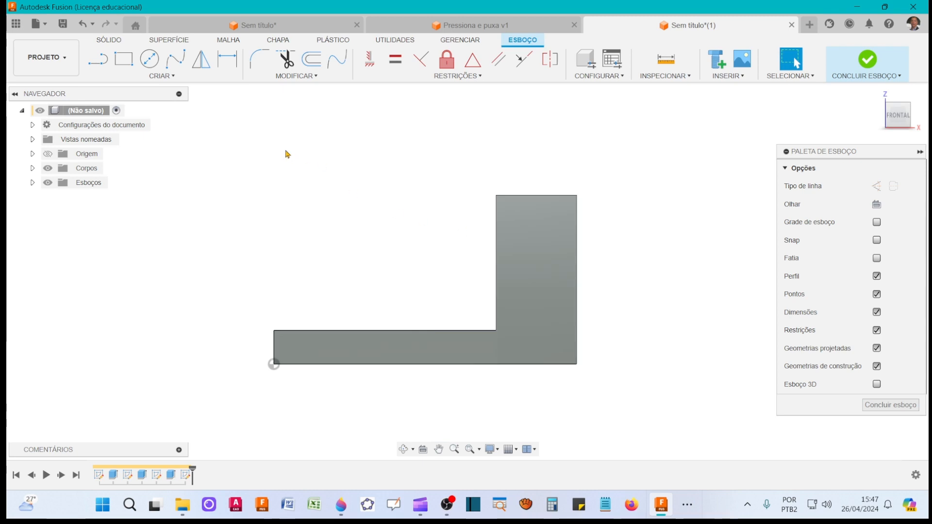
left_click(149, 59)
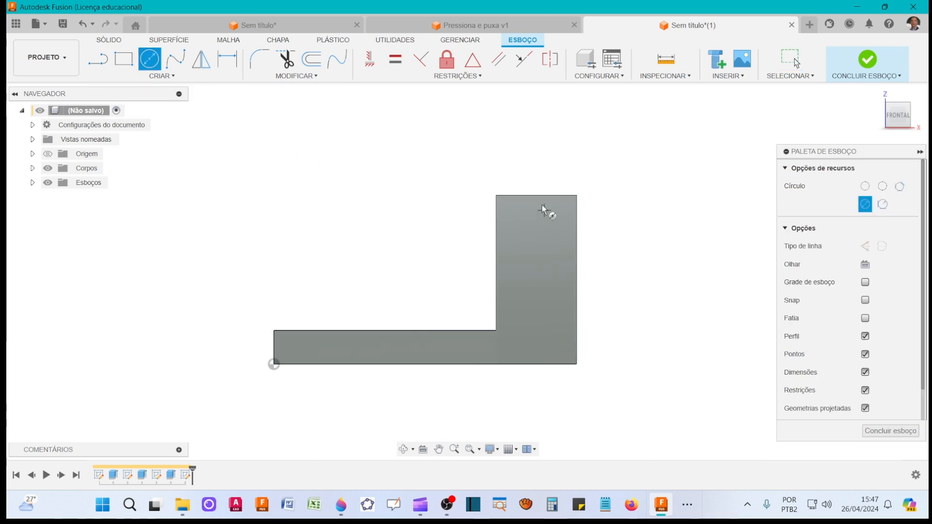
left_click(536, 243)
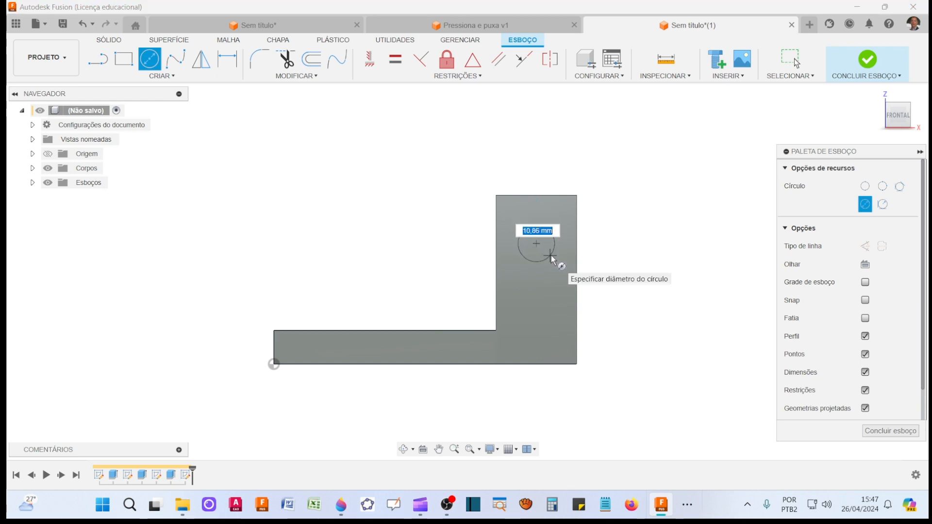
type("12")
key("Return")
key("Escape")
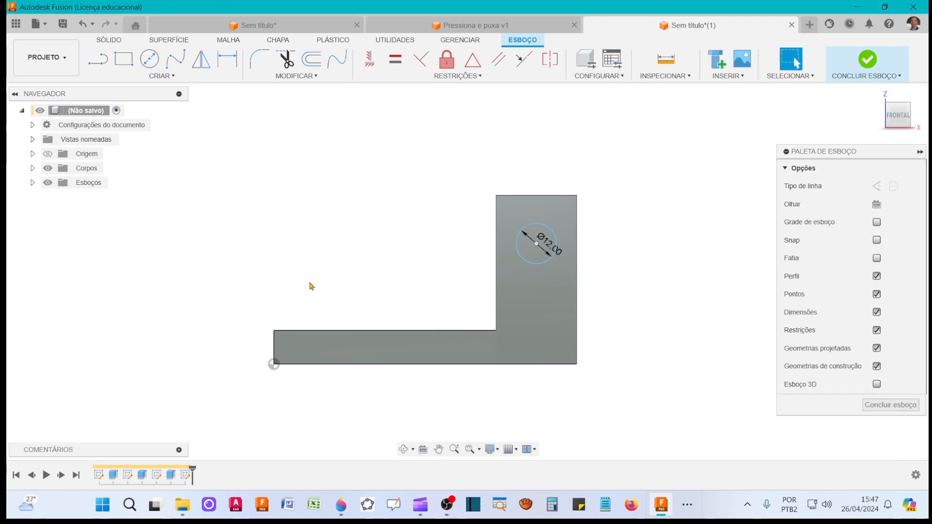
Following the reference drawing, dimension the circle's centre 15 mm below the upright's upper edge and finish the sketch
left_click(686, 508)
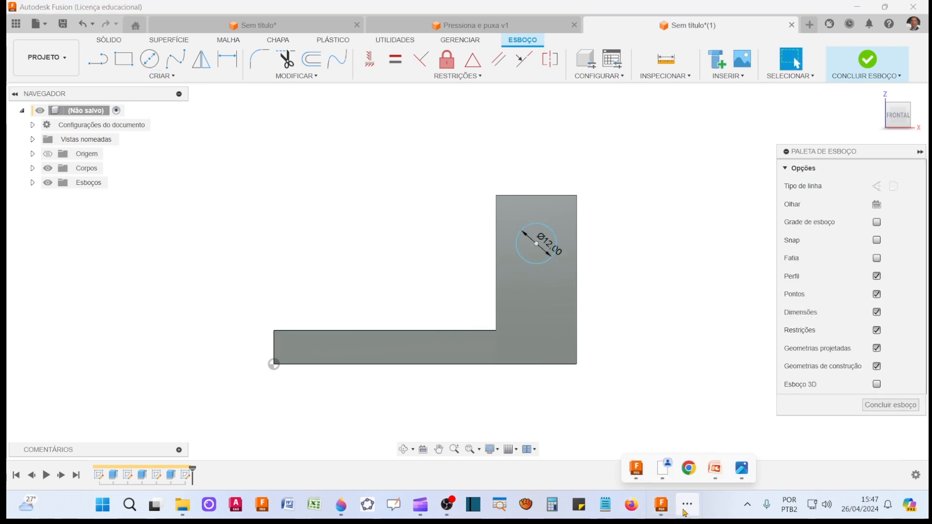
left_click(740, 475)
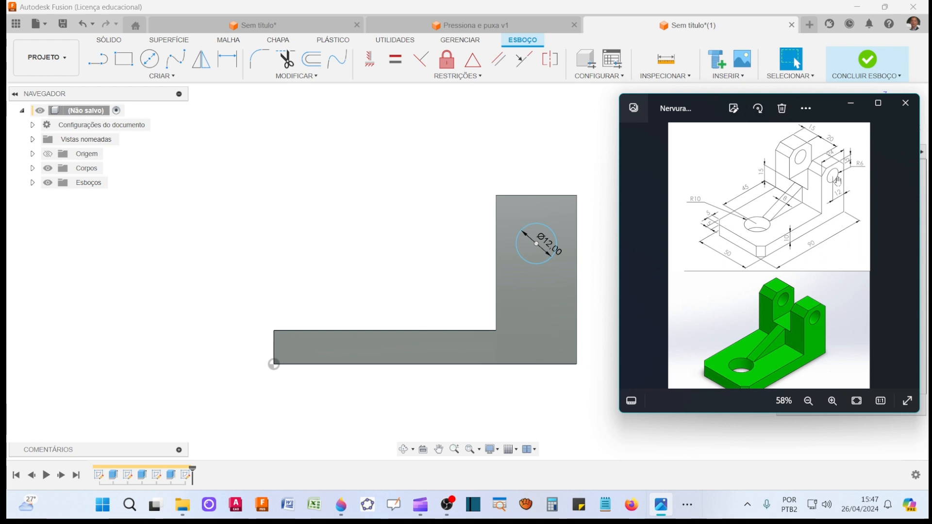
scroll(845, 171, "up", 2)
left_click_drag(846, 181, 787, 214)
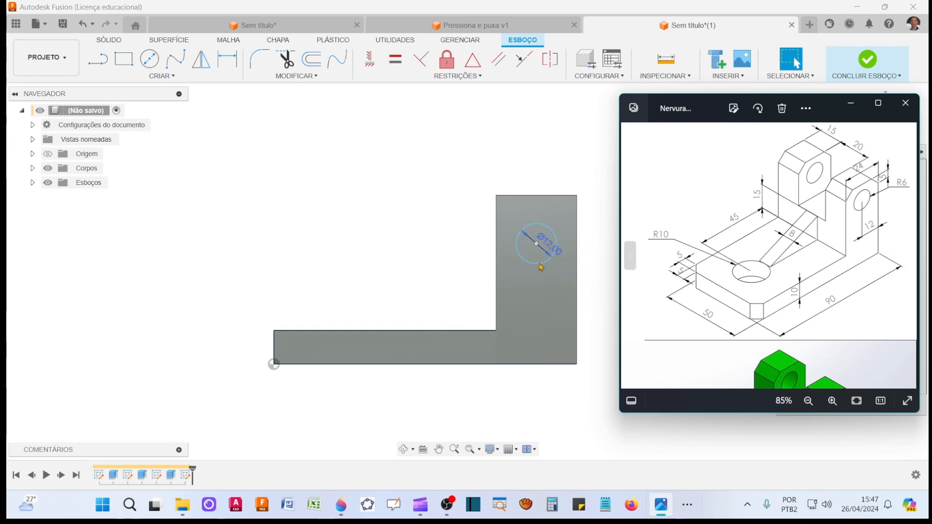
left_click(851, 103)
key("d")
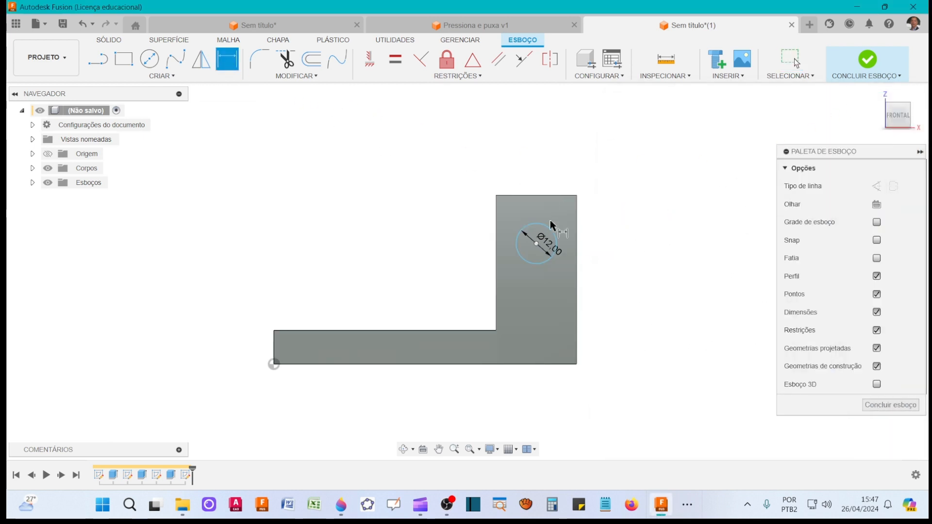
left_click(535, 195)
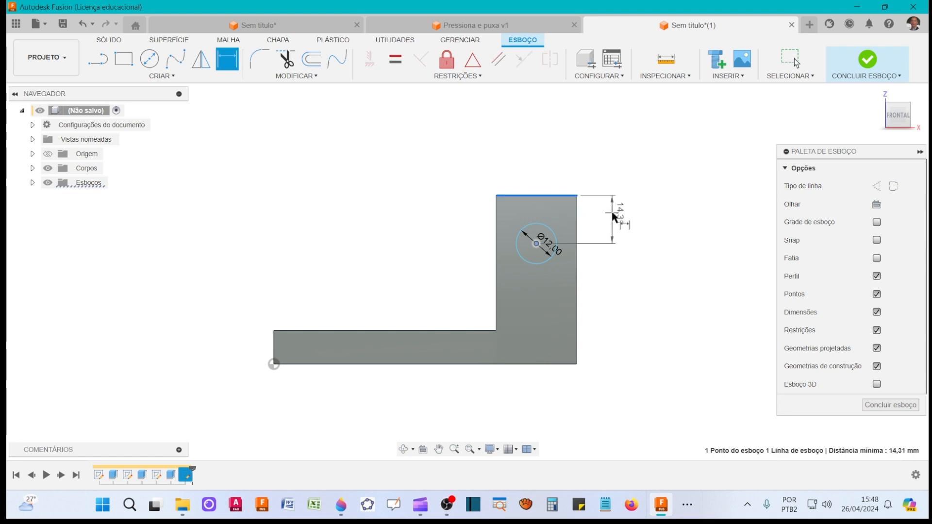
left_click(672, 227)
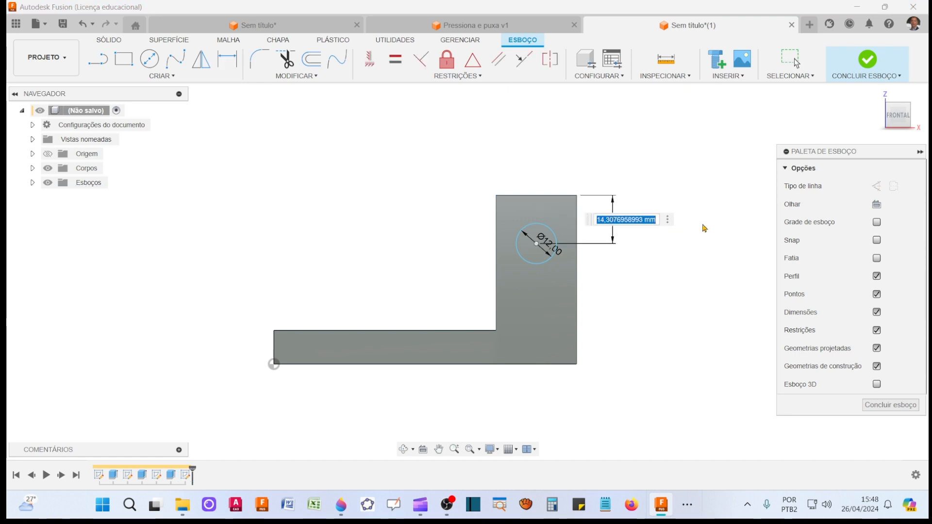
type("15")
key("Return")
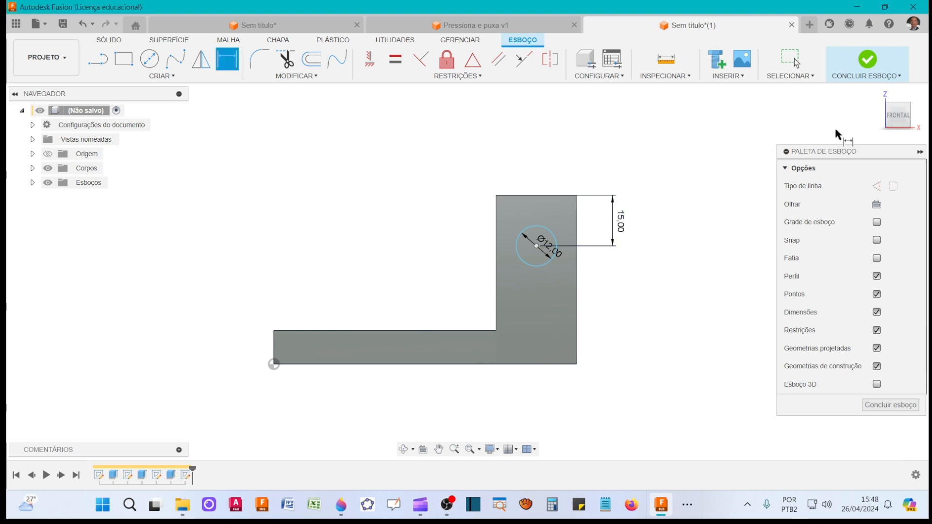
left_click(861, 69)
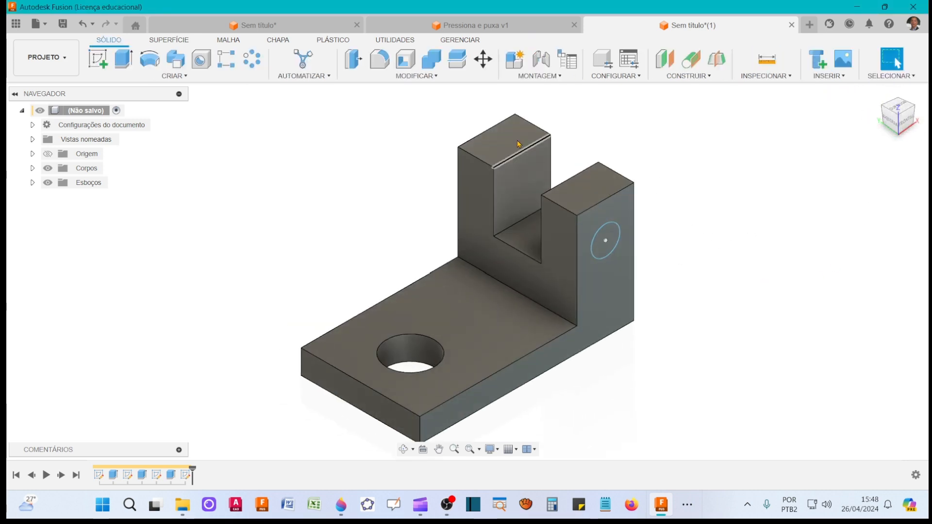
Cut the 12 mm circle through both arms of the upright by extruding it inward with the extent set to All (Todos)
left_click(124, 58)
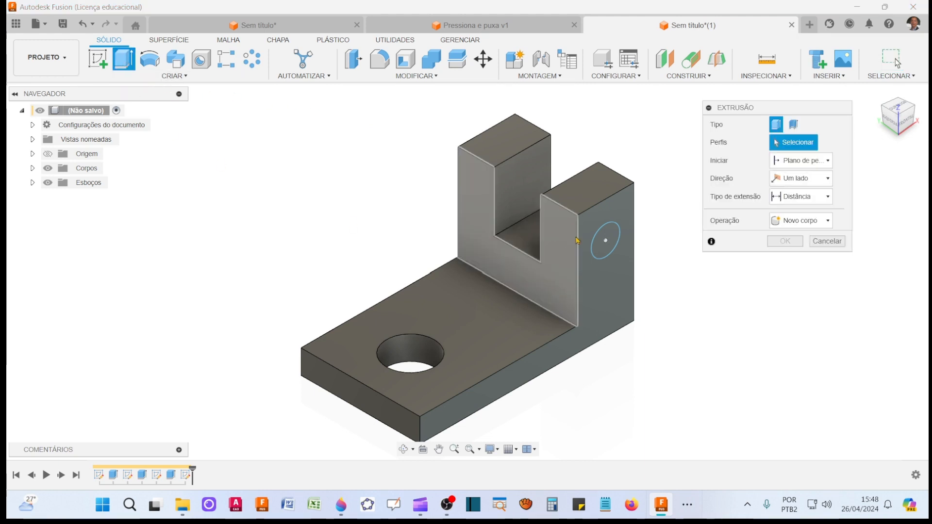
left_click(606, 245)
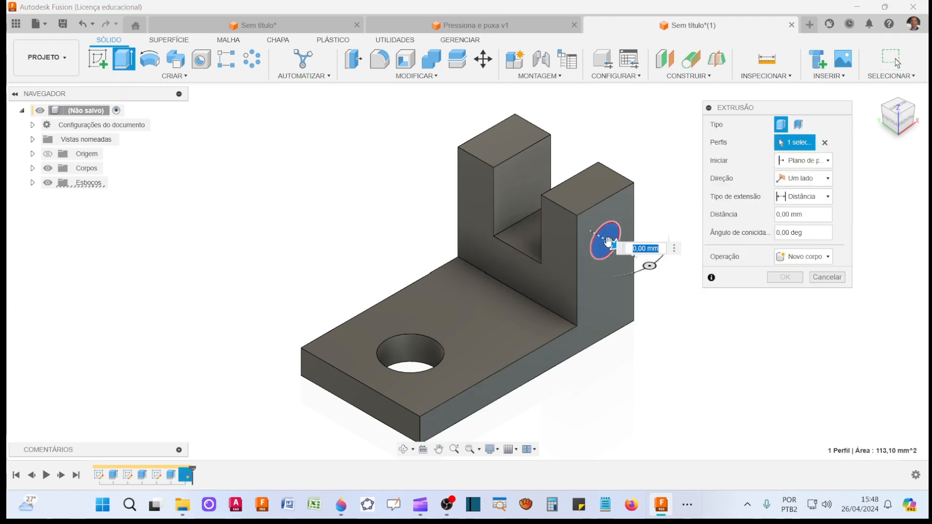
left_click_drag(606, 241, 537, 202)
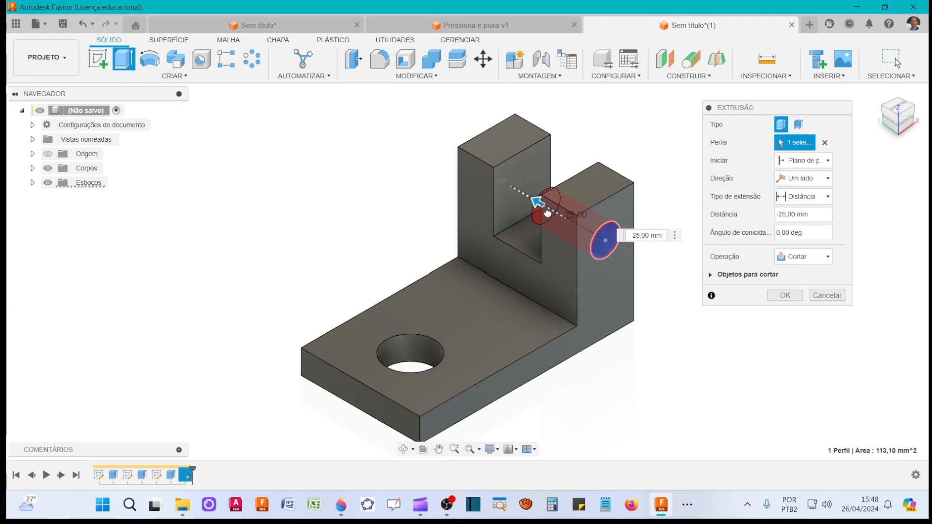
left_click(829, 196)
left_click(810, 235)
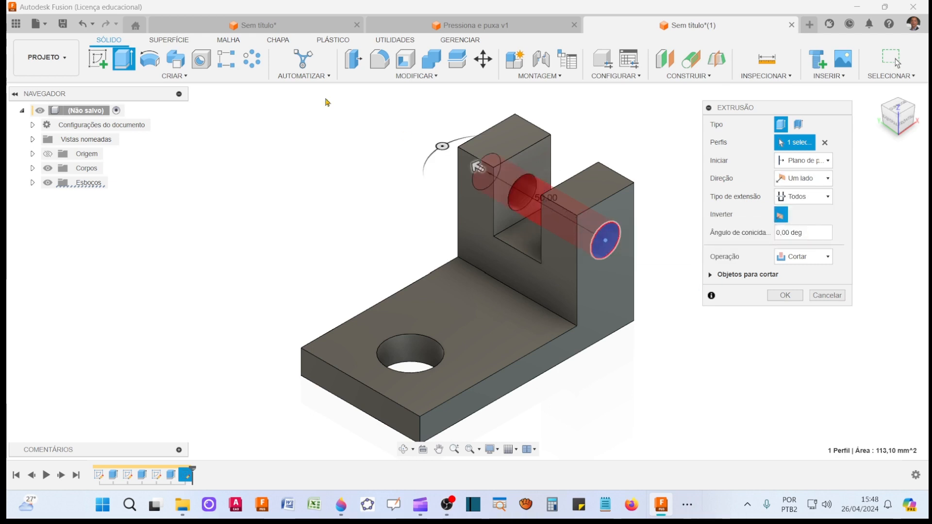
left_click(782, 296)
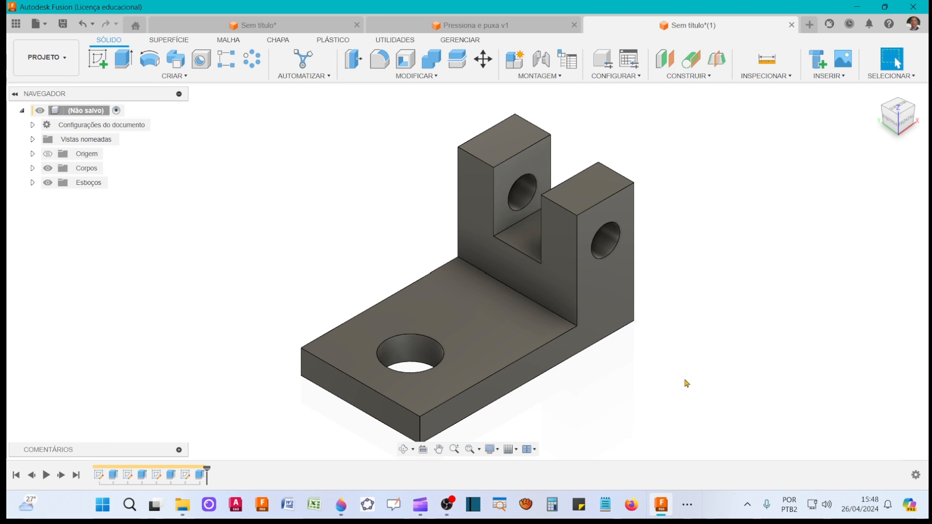
Following the reference drawing, chamfer the vertical corner edge at the front of the base by 5 mm with the equal-distance type (Equidistância)
middle_click_drag(687, 384, 685, 359)
left_click(688, 505)
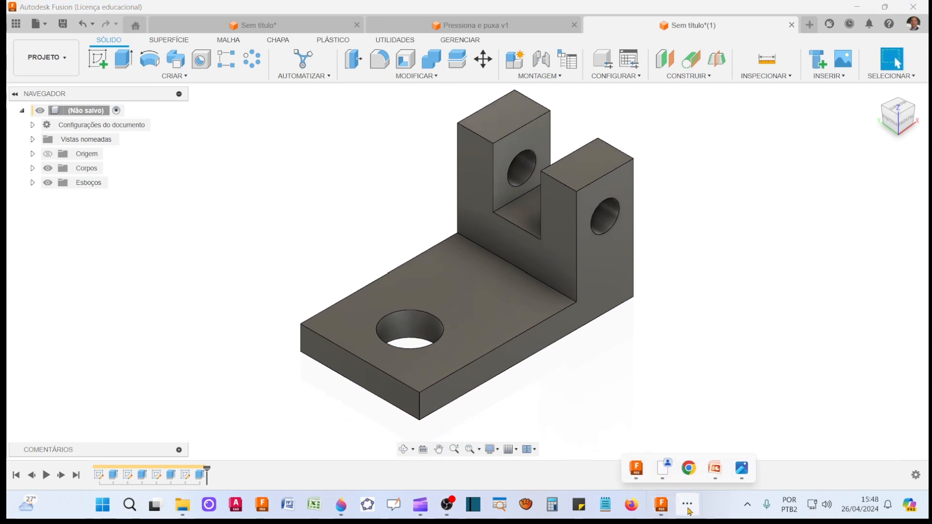
left_click(741, 469)
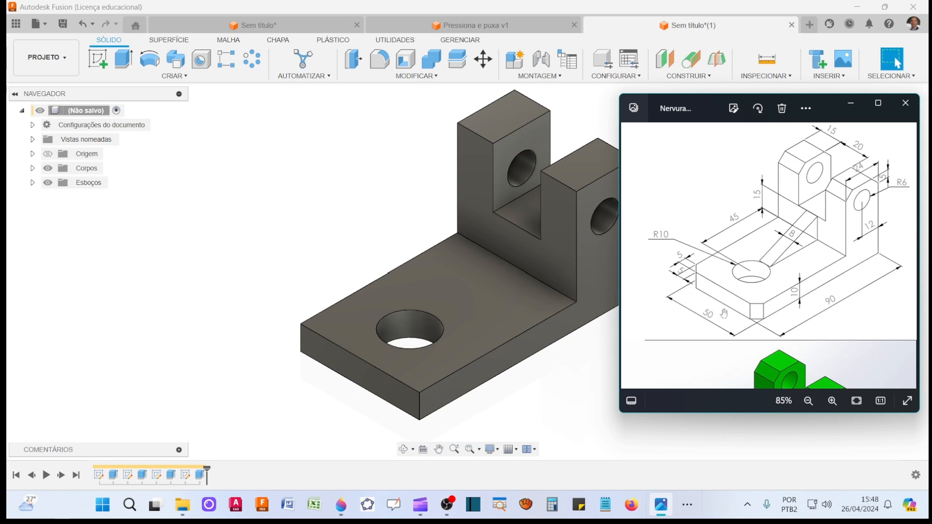
left_click(853, 107)
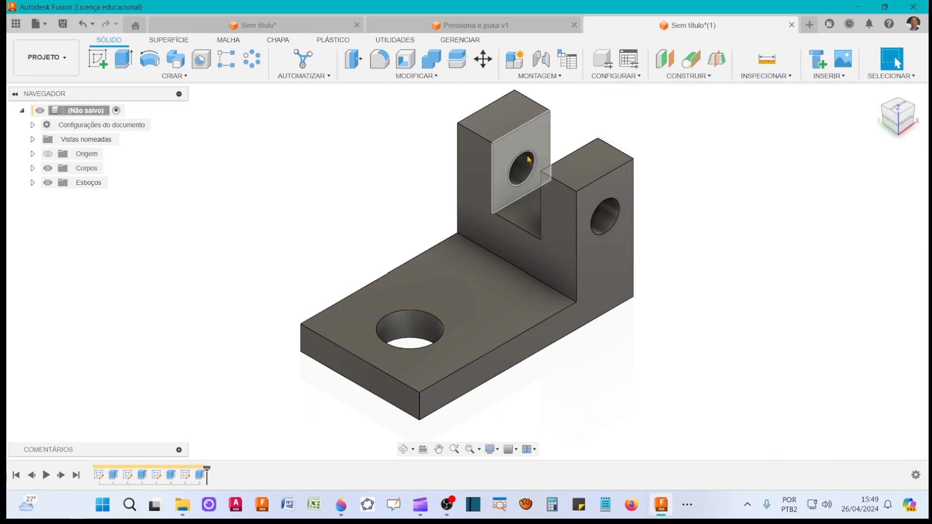
left_click(437, 78)
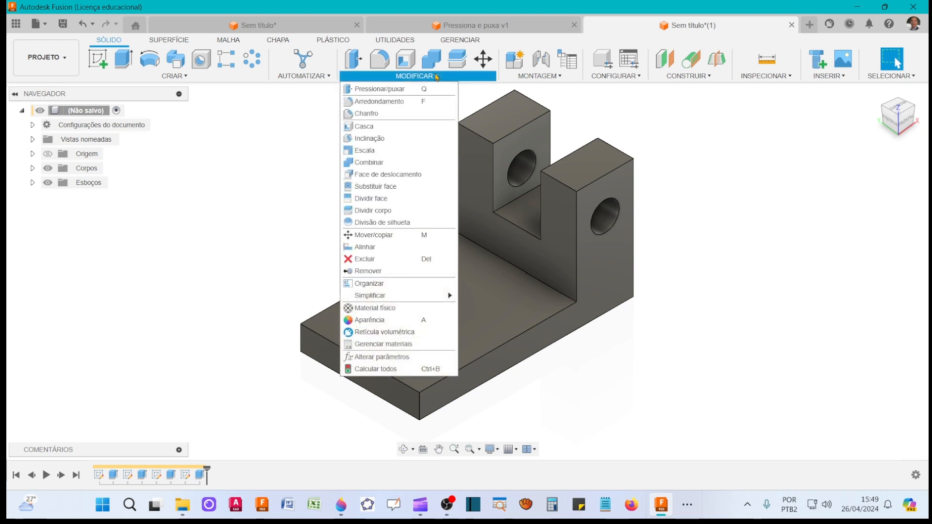
left_click(368, 114)
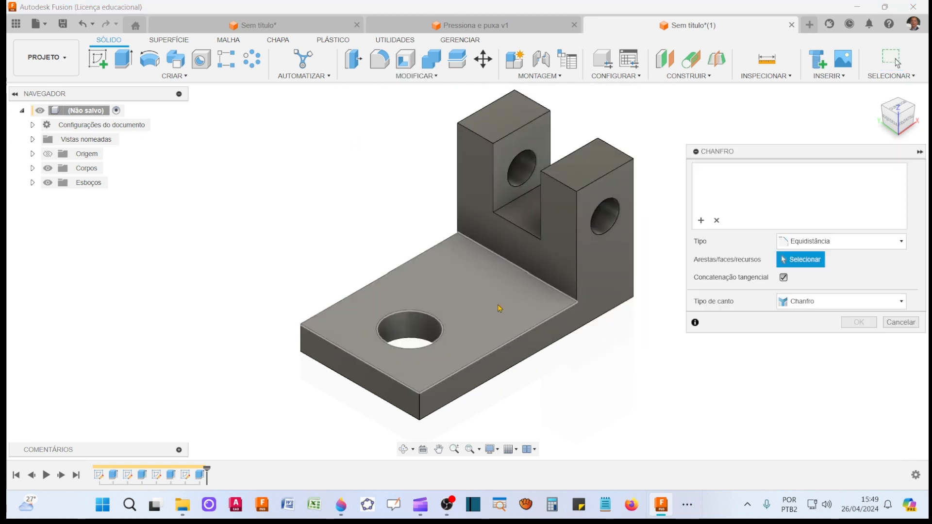
left_click_drag(789, 153, 768, 141)
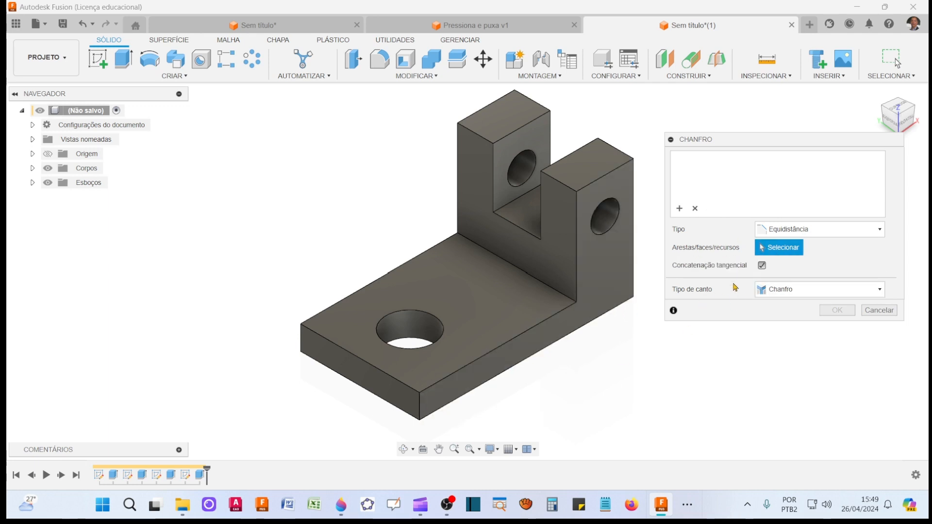
left_click(419, 406)
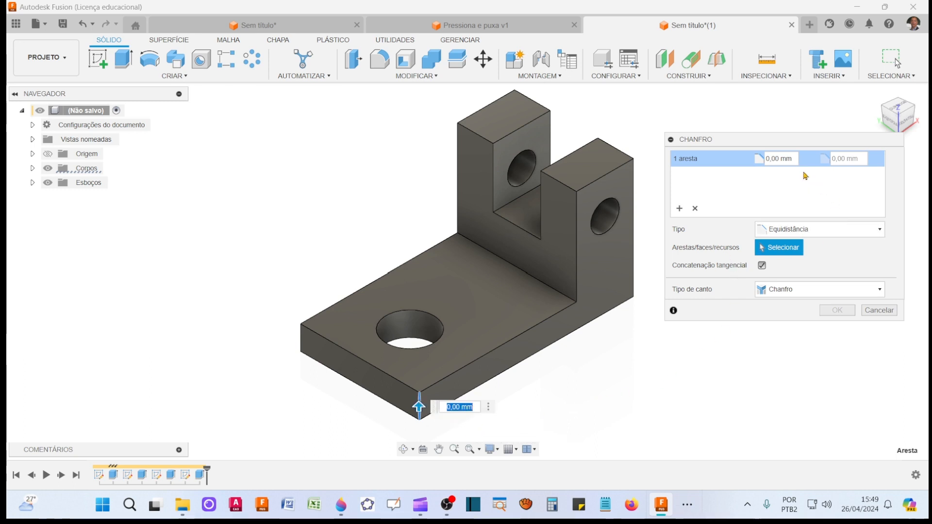
left_click(795, 160)
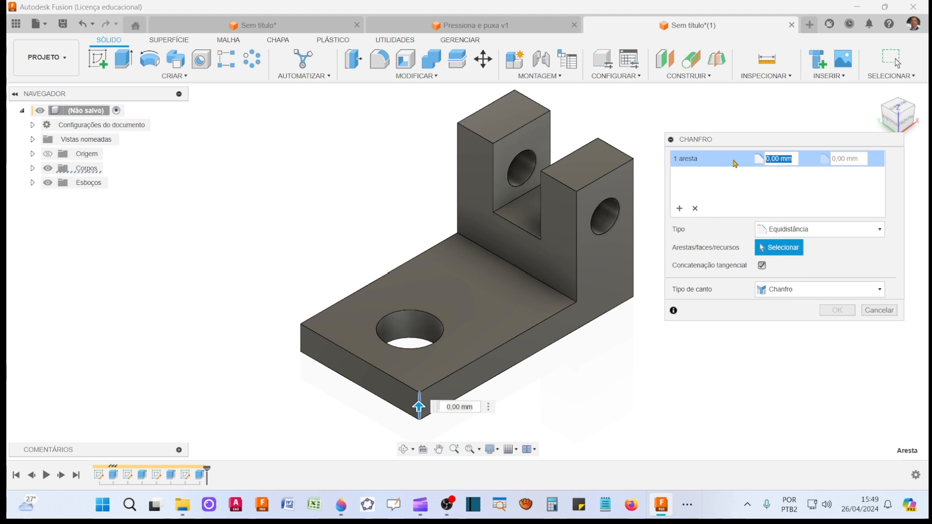
type("5")
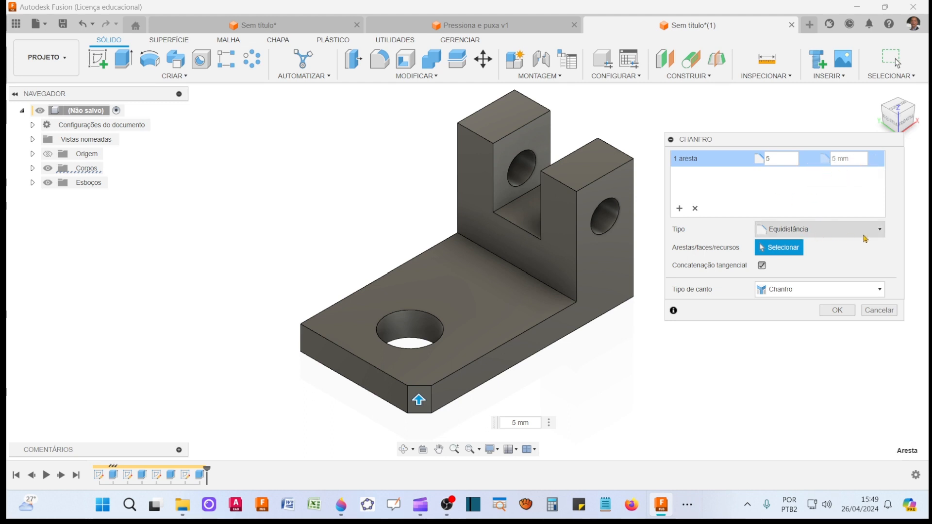
left_click(881, 231)
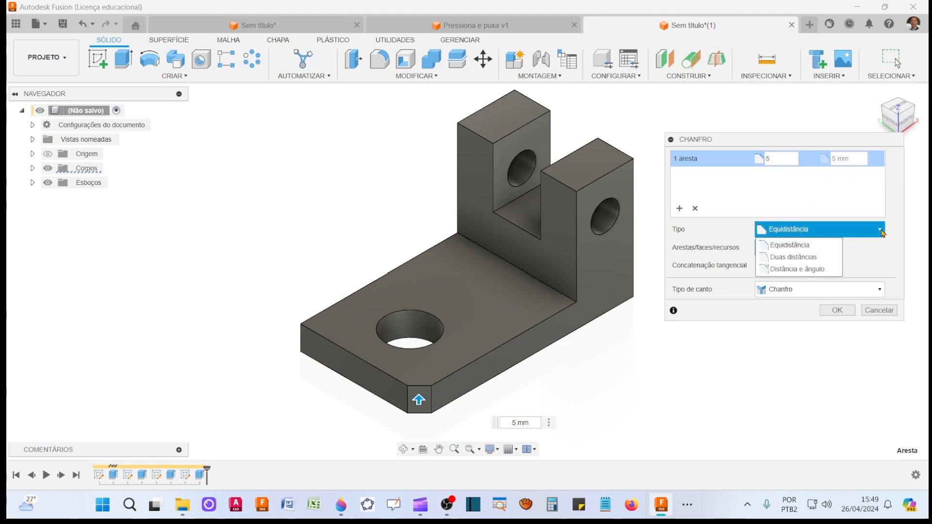
left_click(882, 233)
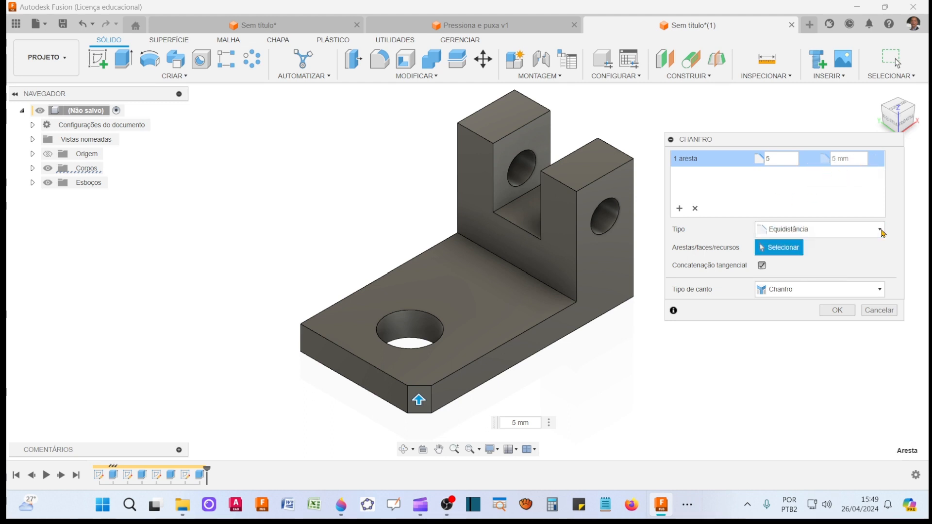
left_click(839, 312)
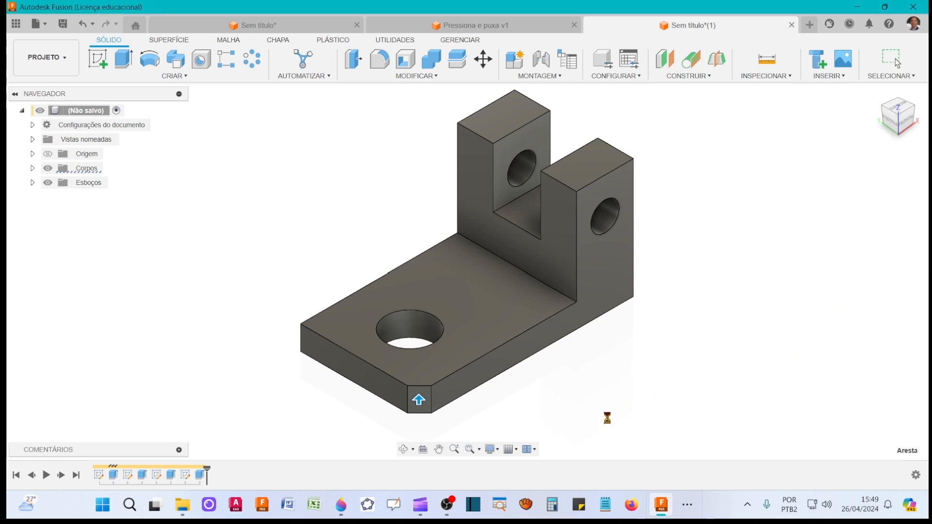
Chamfer the base's other free vertical corner and the front and back upper edges of both upright arms by 5 mm, equal distance
middle_click_drag(496, 397, 541, 374)
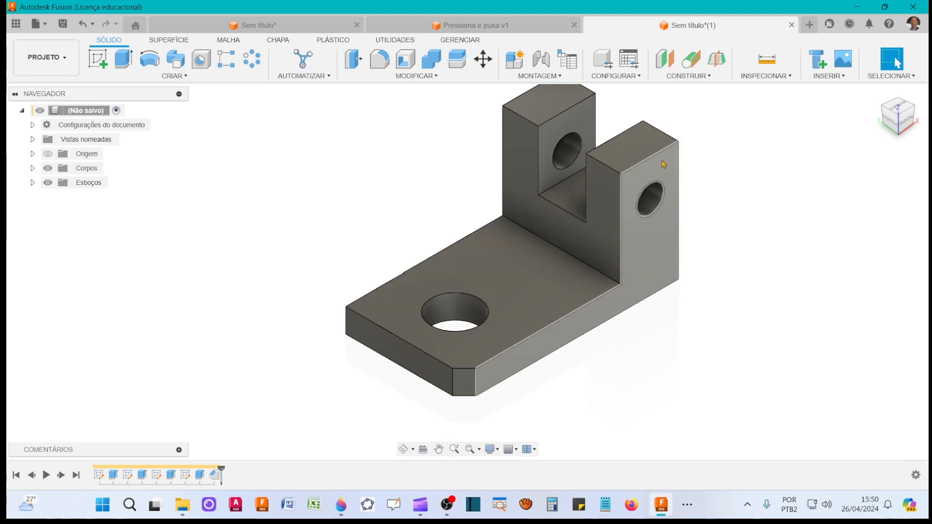
mouse_move(688, 205)
middle_mouse_down()
mouse_move(661, 269)
mouse_move(680, 212)
middle_mouse_up()
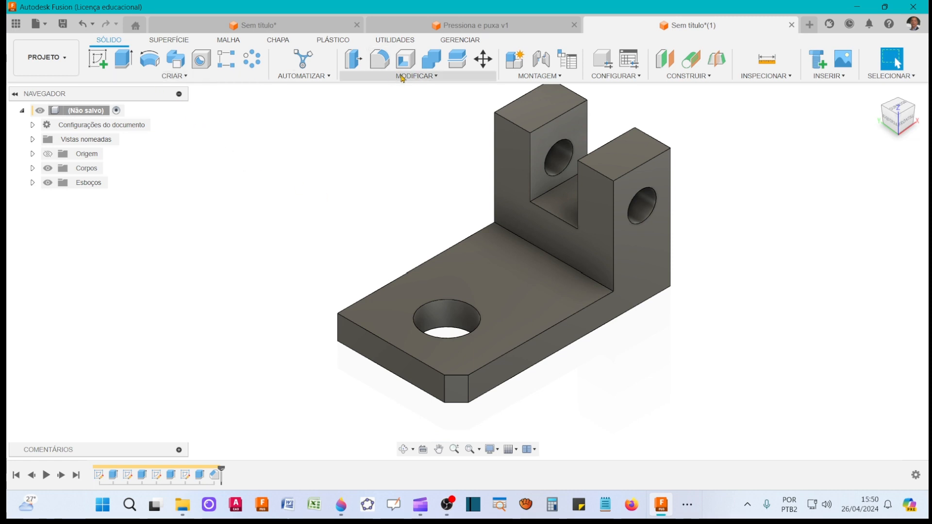
left_click(436, 77)
left_click(388, 115)
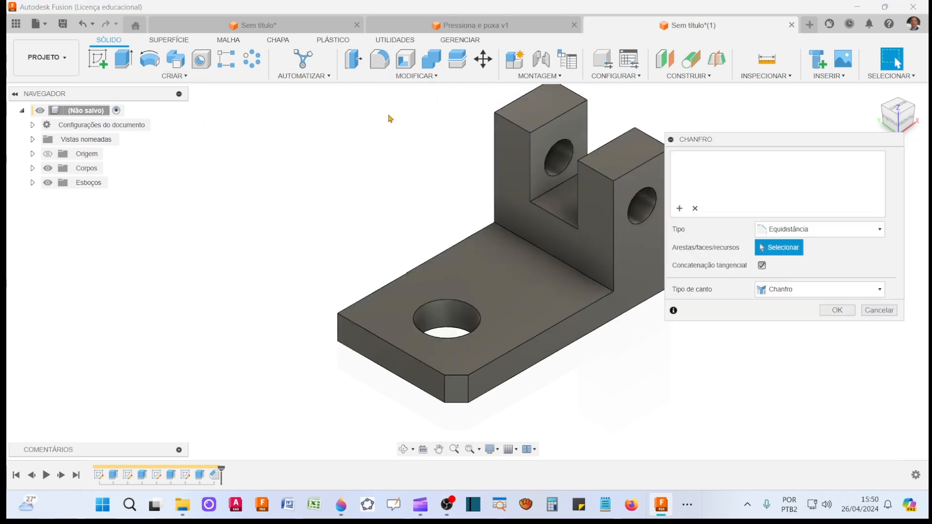
middle_click_drag(233, 302, 191, 285)
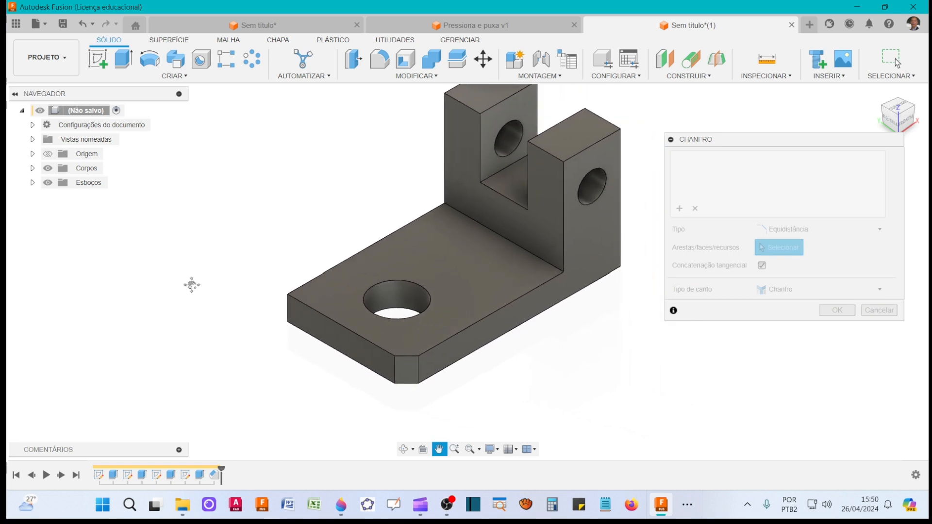
left_click(286, 309)
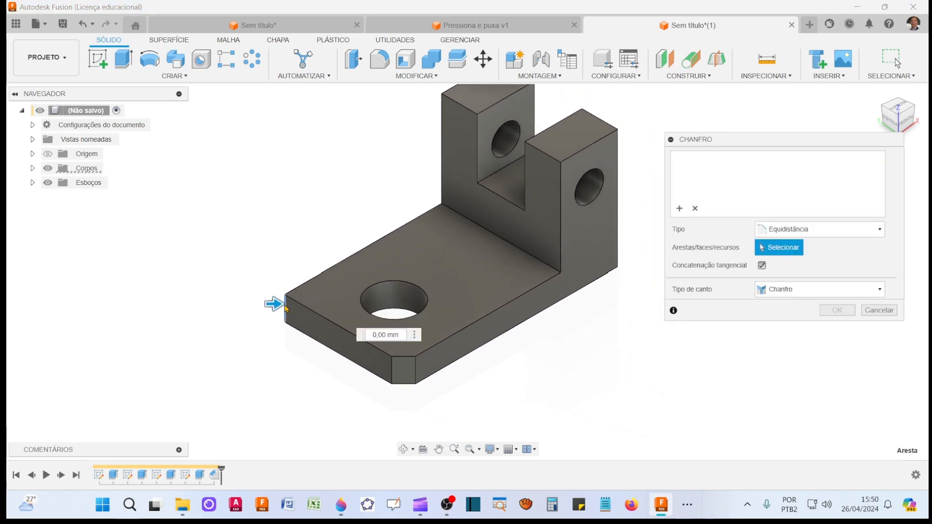
left_click(548, 160)
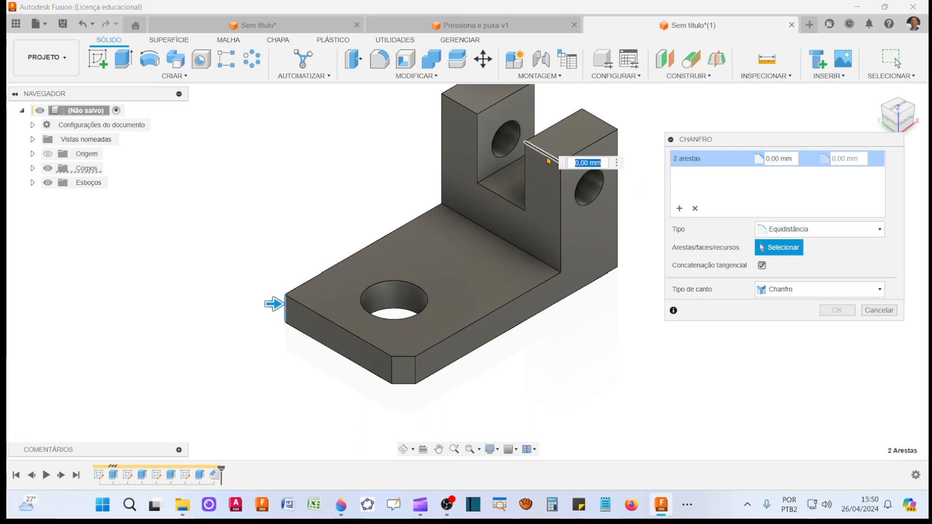
left_click(461, 107)
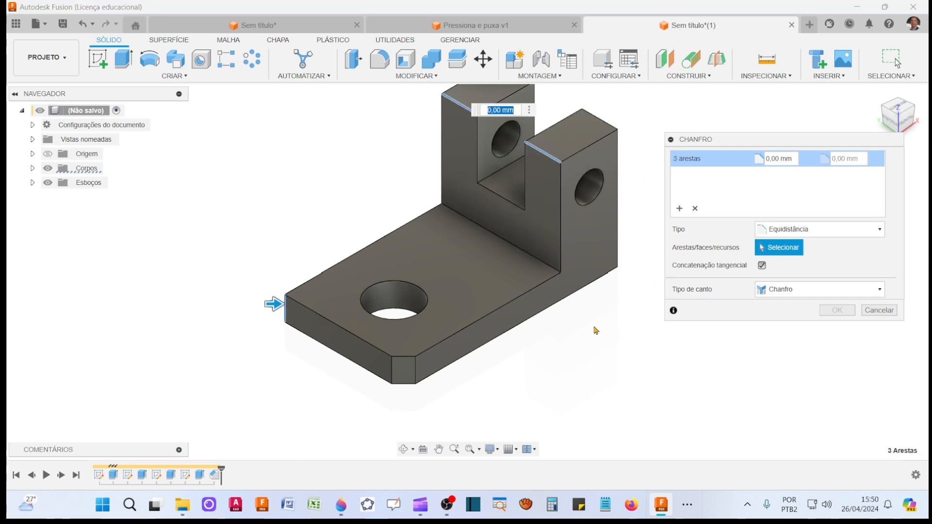
middle_click_drag(595, 329, 555, 387, "shift")
left_click(576, 206)
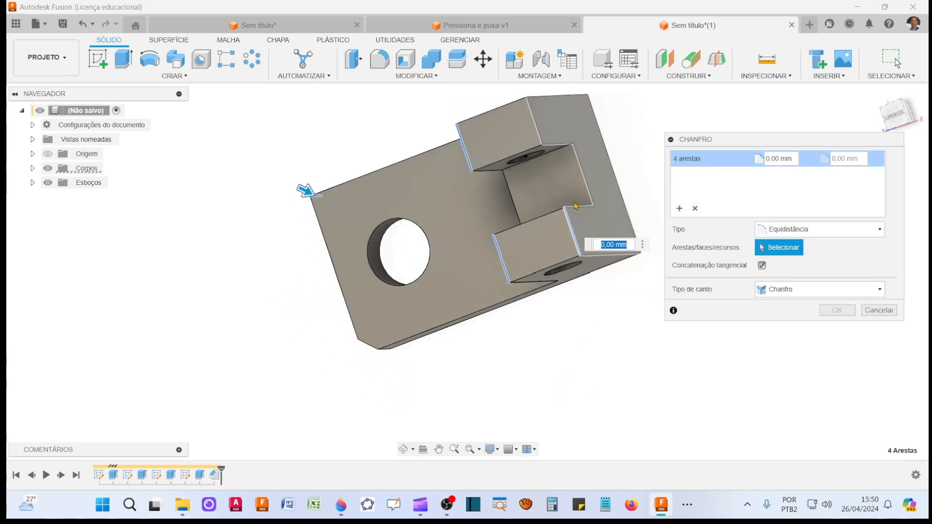
left_click(540, 135)
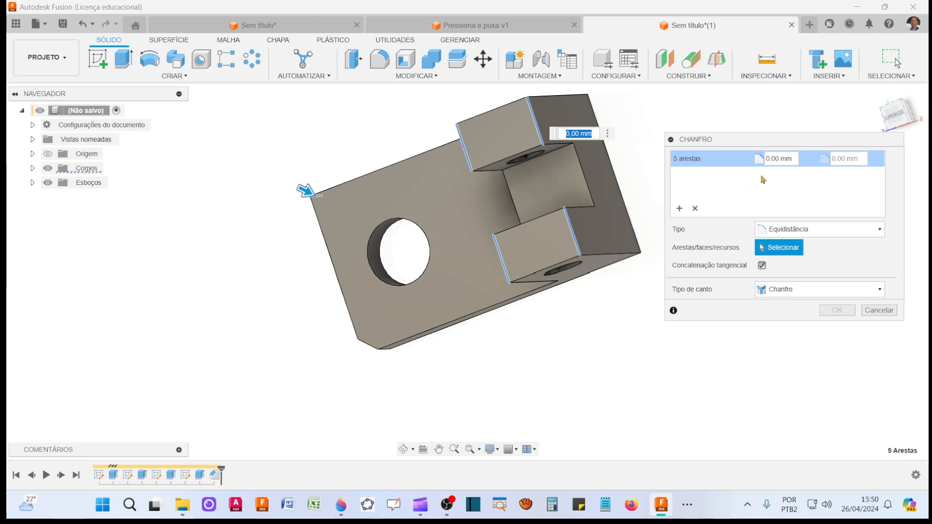
left_click(781, 159)
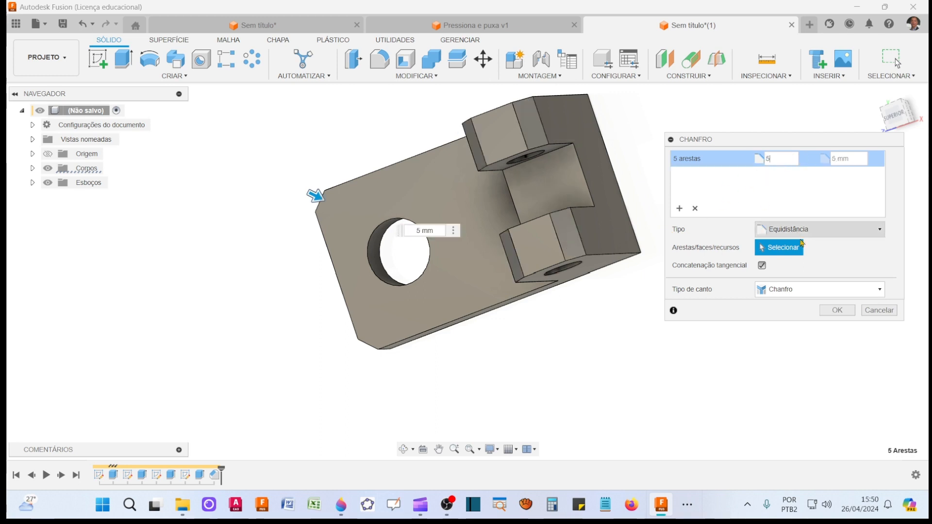
left_click(837, 311)
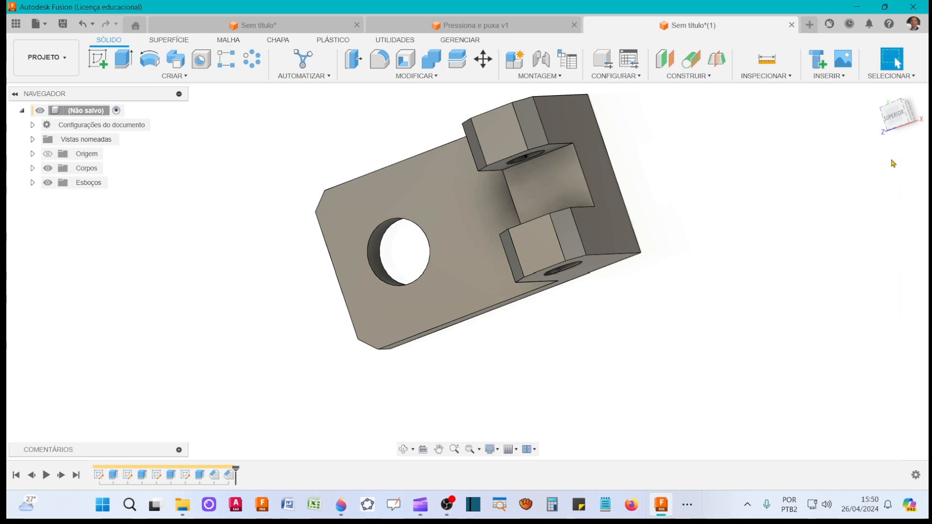
Compare the chamfered bracket with the reference drawing and examine the upright's profile in the front view
left_click(877, 93)
middle_click_drag(607, 426, 539, 395)
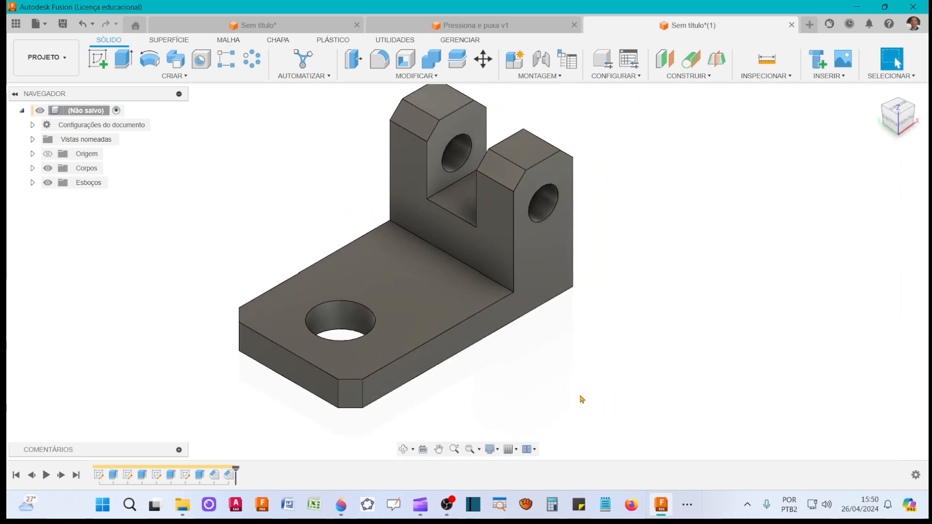
left_click(688, 505)
left_click(740, 470)
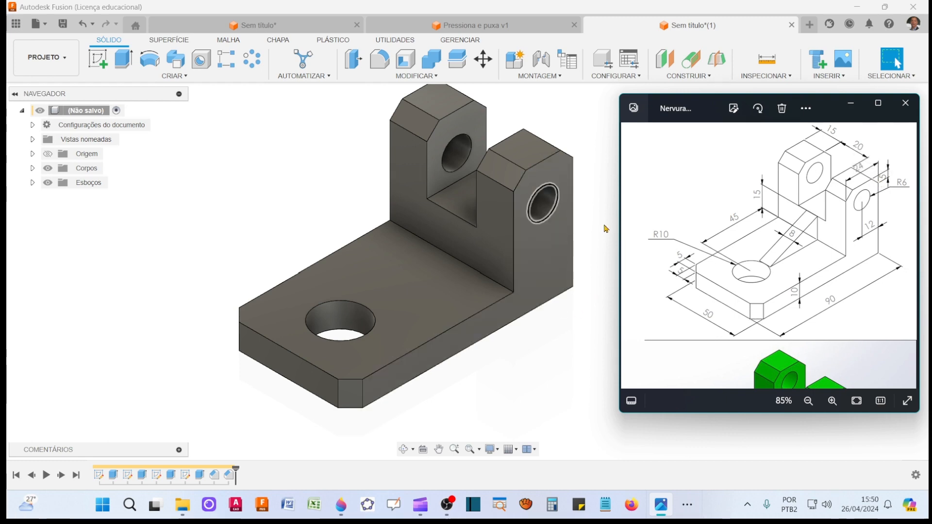
left_click(850, 103)
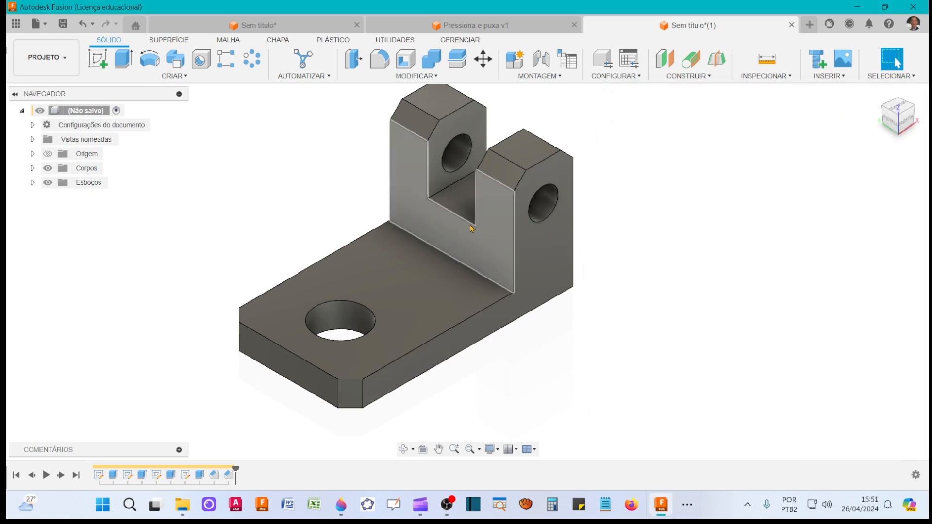
left_click(906, 126)
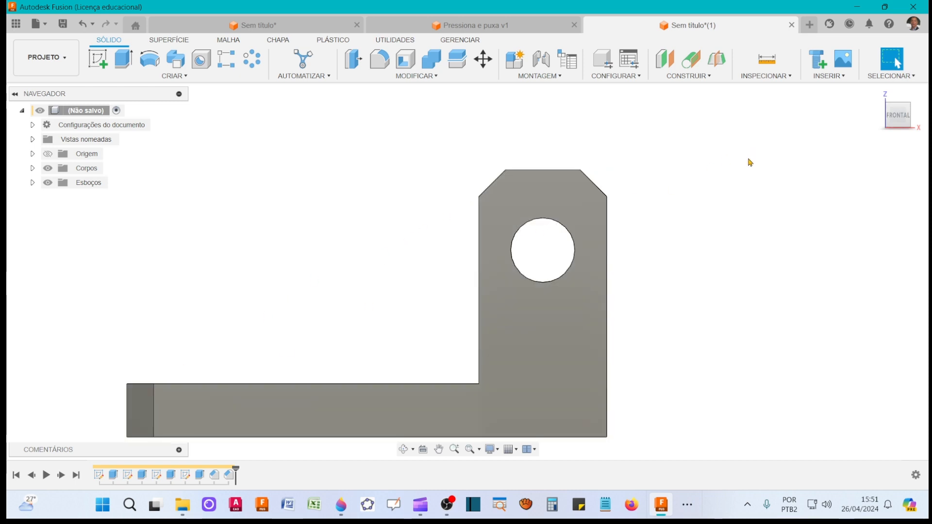
left_click(877, 99)
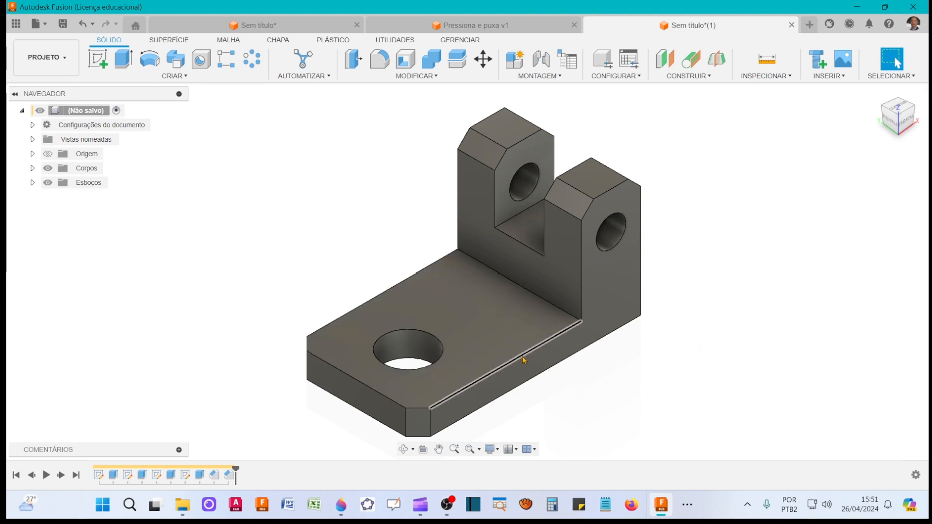
Start a two-distance chamfer (Duas distâncias) on the base's long upper side edge and view the part from the left (ESQUERDA)
left_click(429, 78)
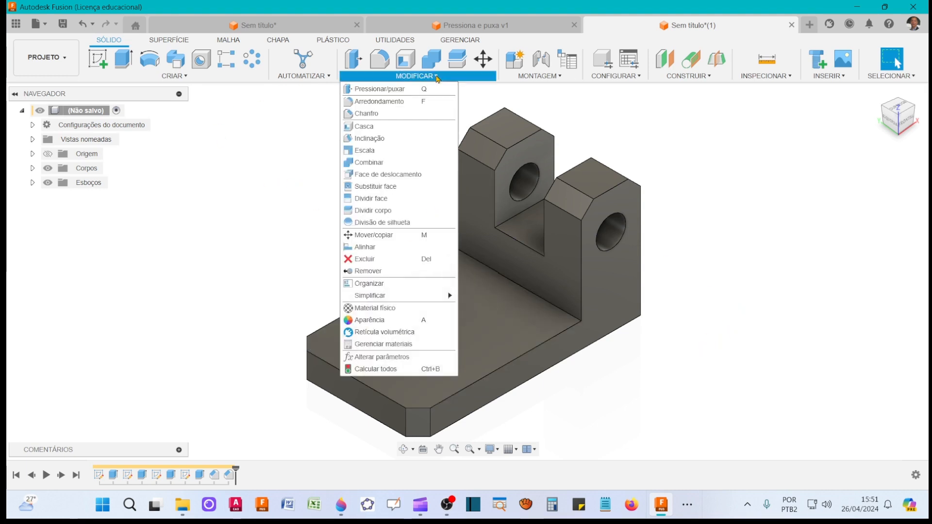
left_click(396, 115)
left_click_drag(766, 143, 796, 110)
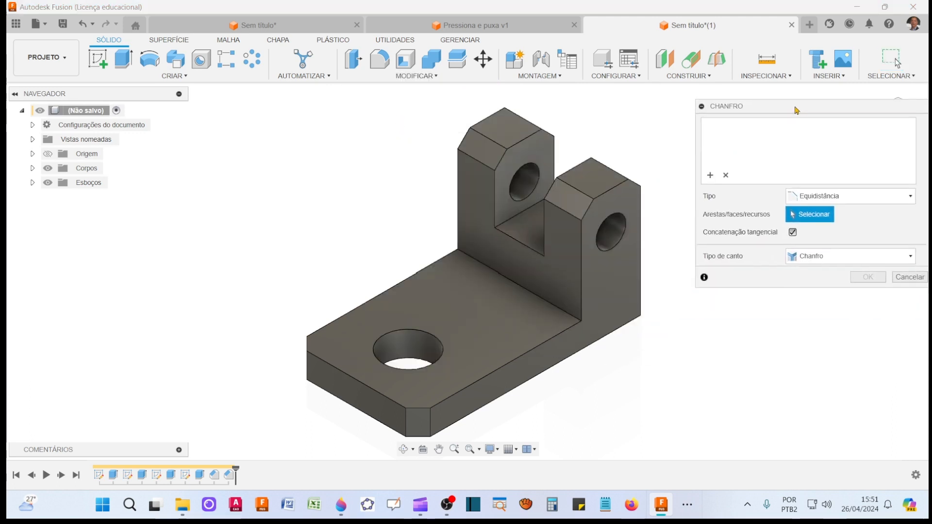
left_click(910, 196)
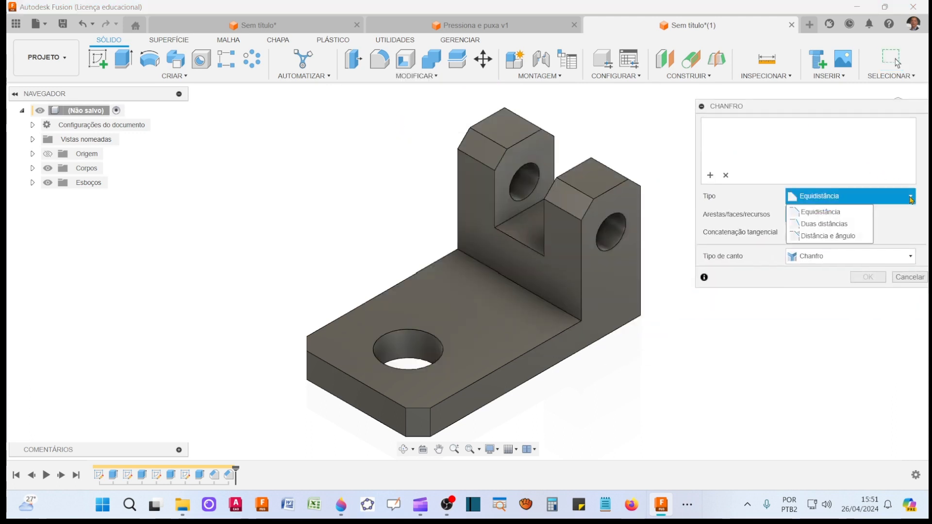
left_click(843, 225)
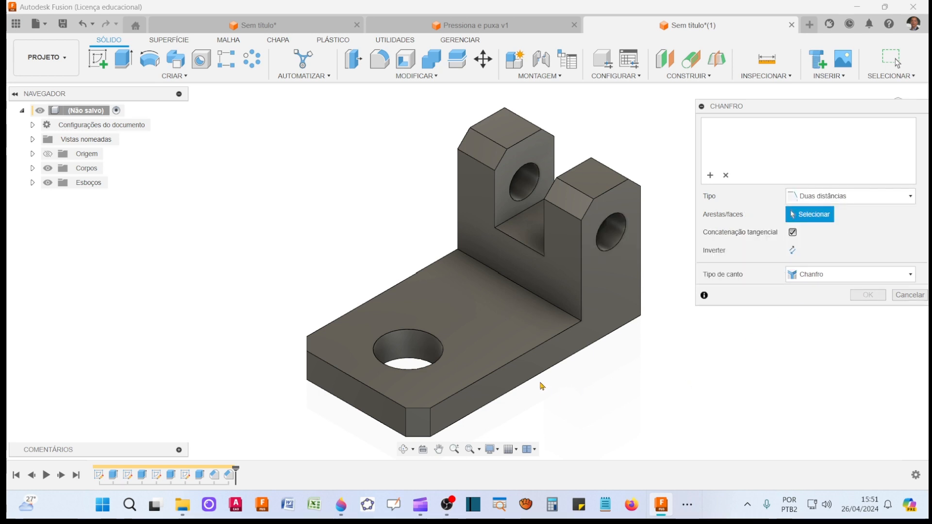
left_click(521, 363)
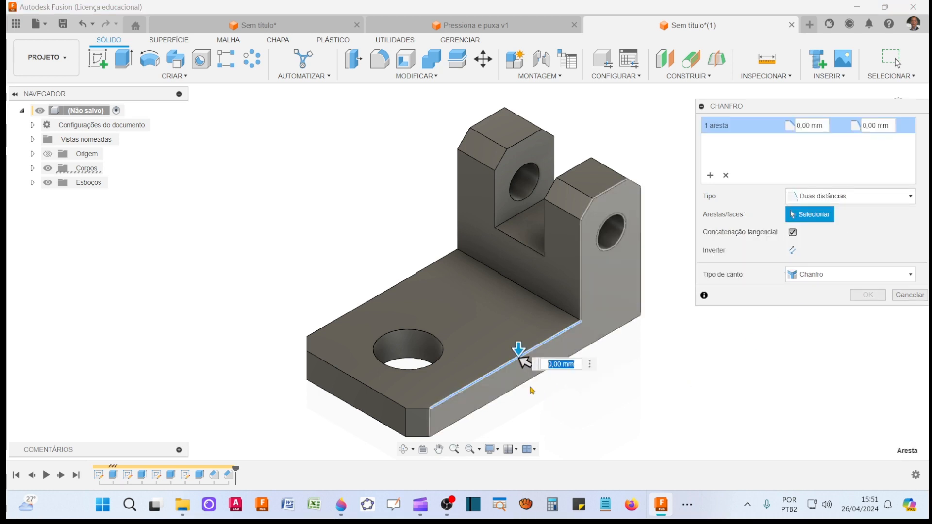
middle_click_drag(573, 420, 537, 349, "shift")
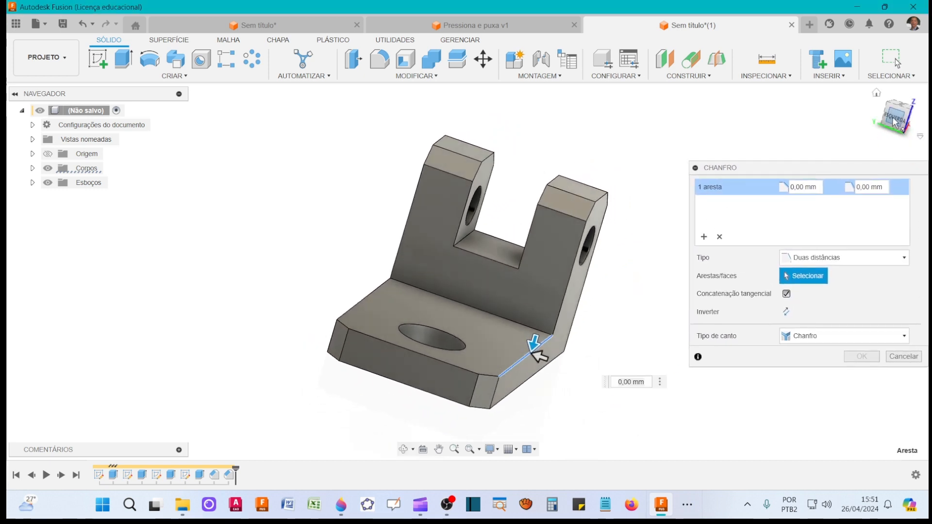
left_click(896, 119)
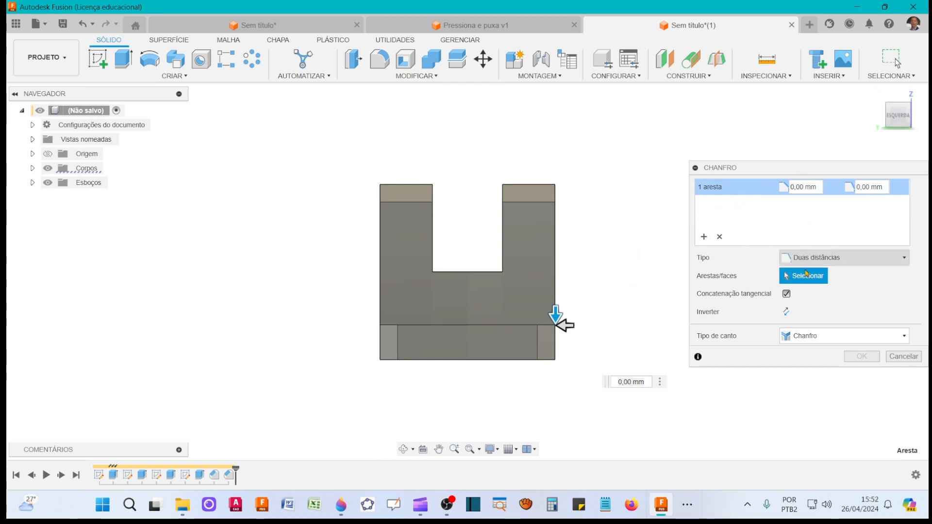
Try the edge chamfer with distances of 3 mm and 6 mm, and with the second distance reduced to 1 mm
left_click(813, 187)
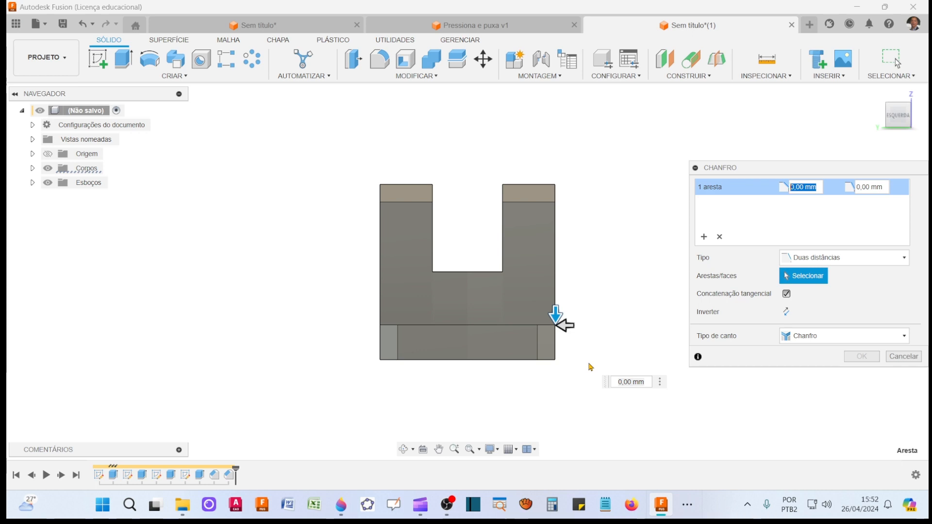
type("6")
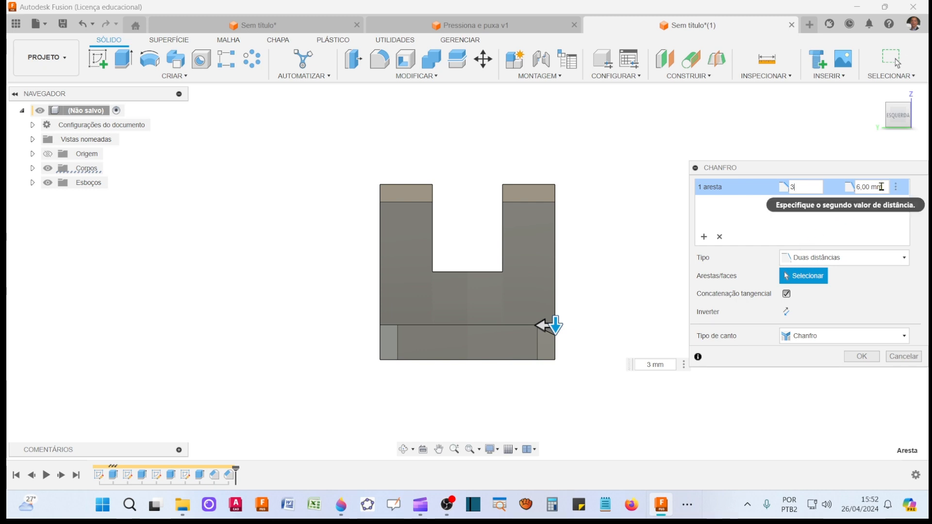
left_click_drag(883, 187, 845, 192)
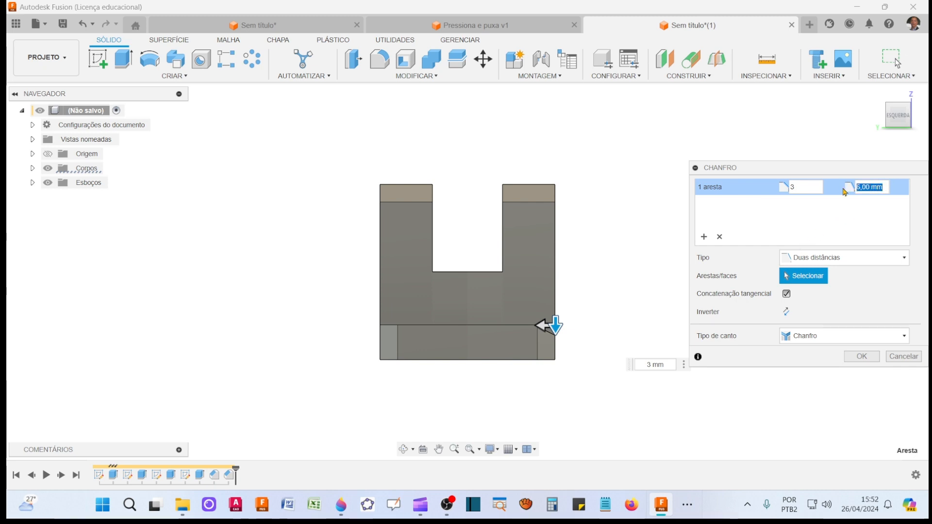
type("1")
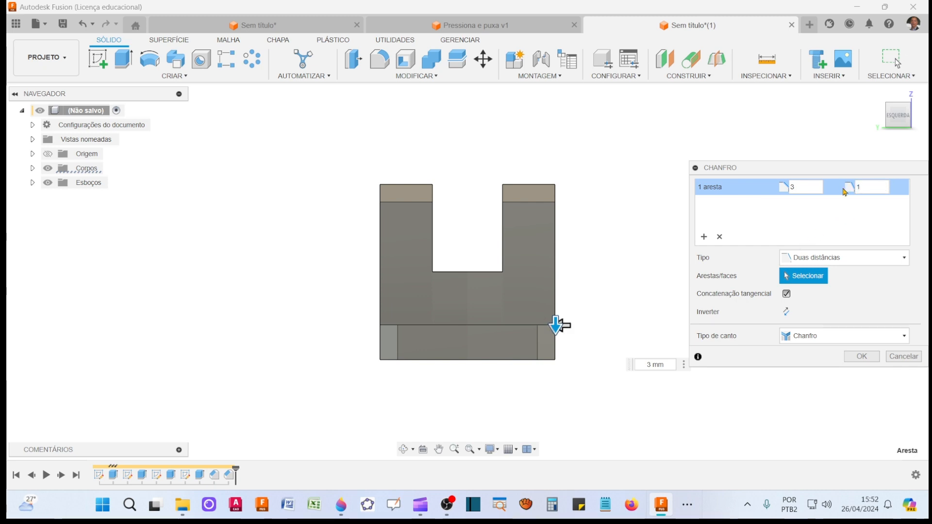
middle_click_drag(642, 320, 627, 319, "shift")
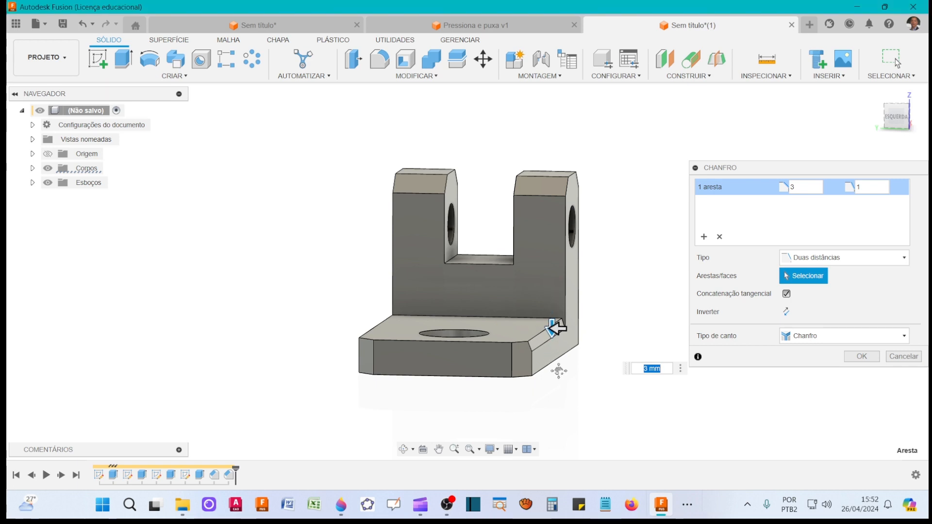
middle_click_drag(557, 371, 584, 370)
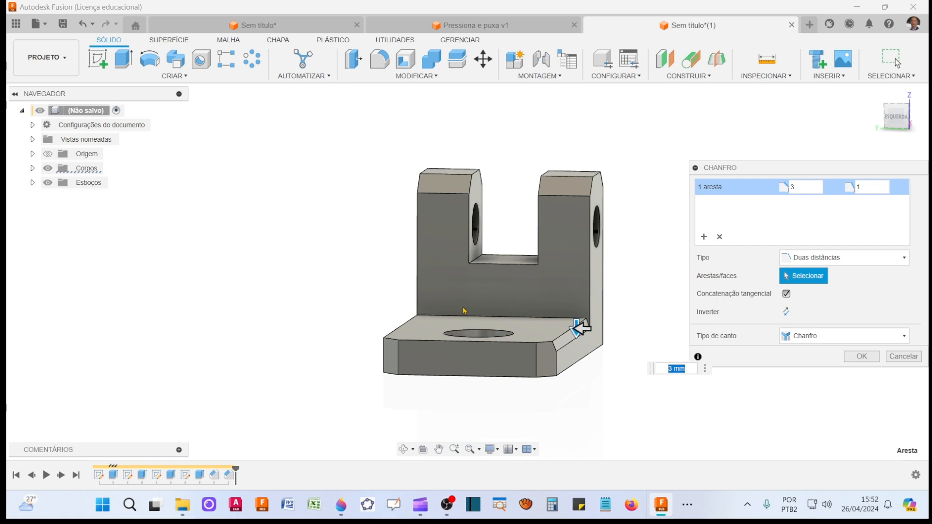
Set the chamfer's second distance to 3 mm and remove the edge's selection set
left_click(857, 188)
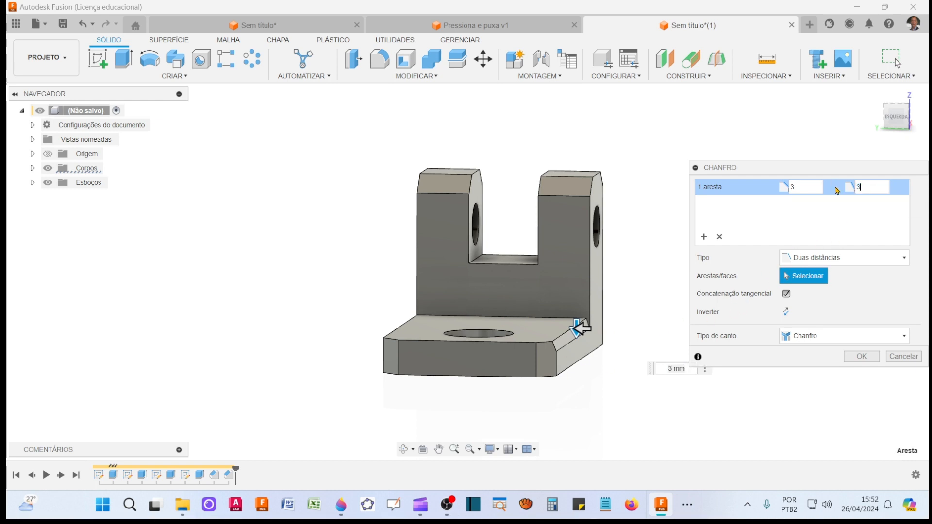
type("3")
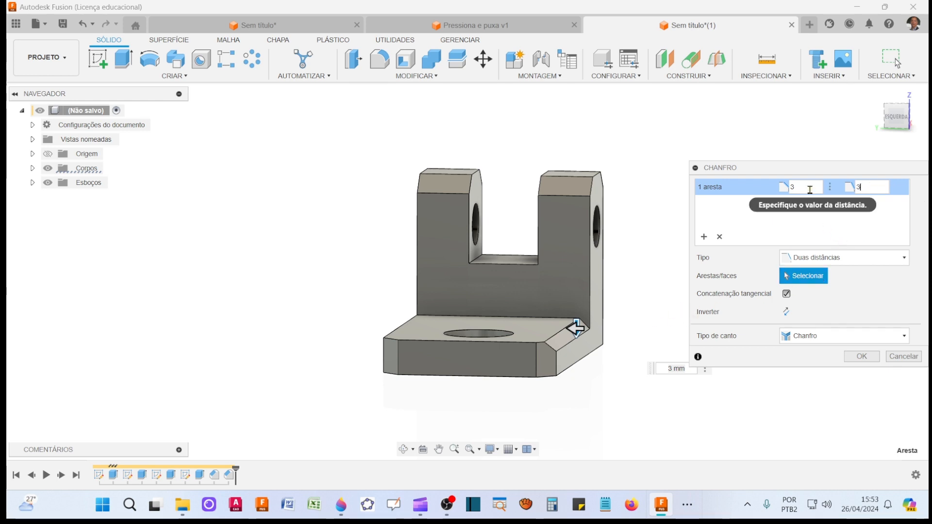
left_click(721, 238)
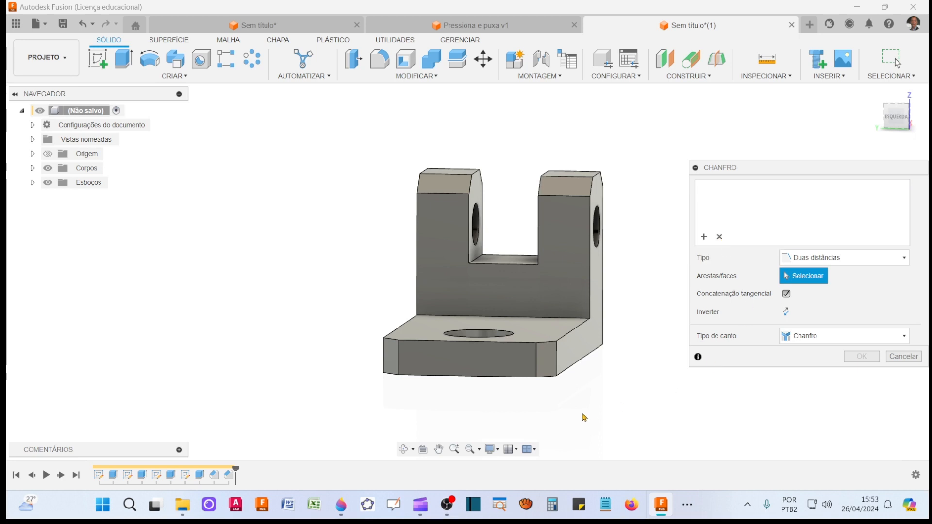
Try a distance-and-angle chamfer (Distância e ângulo) on the same base edge with a 5 mm distance and a 30° angle
middle_click_drag(581, 418, 493, 412)
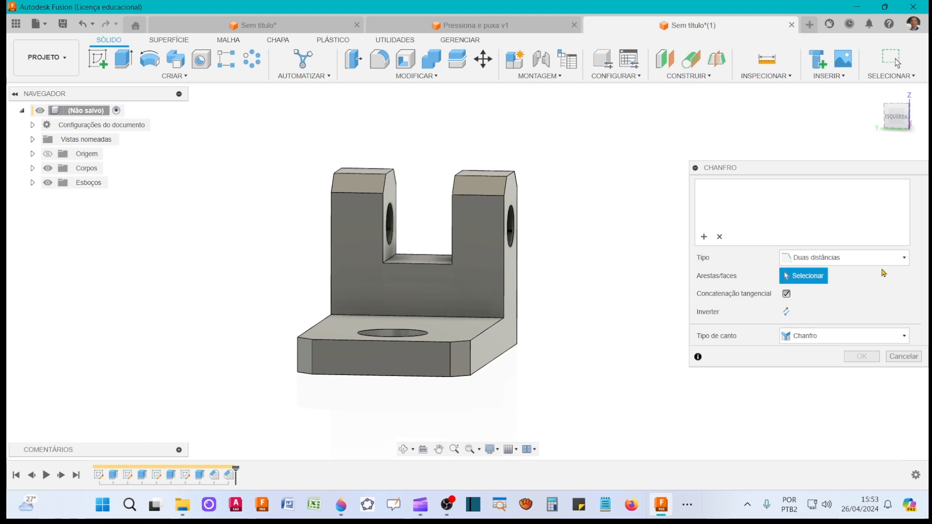
left_click(905, 260)
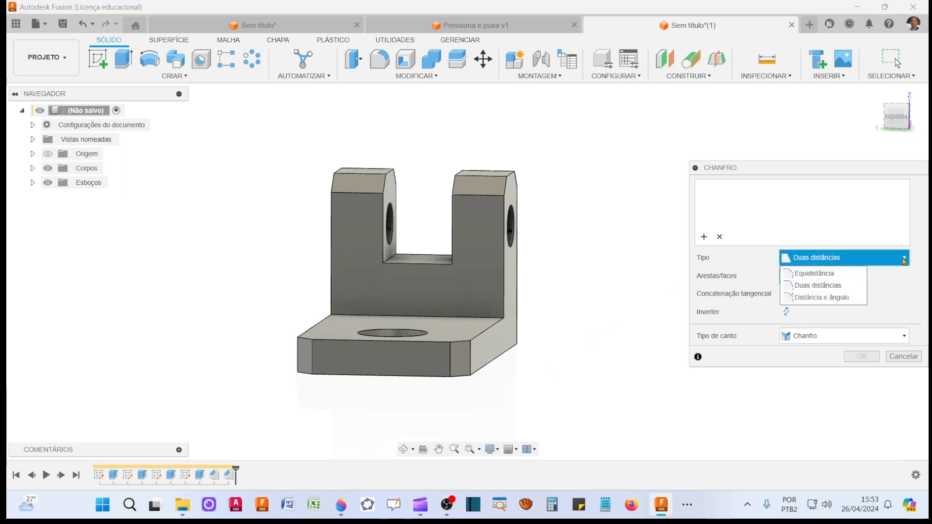
left_click(841, 302)
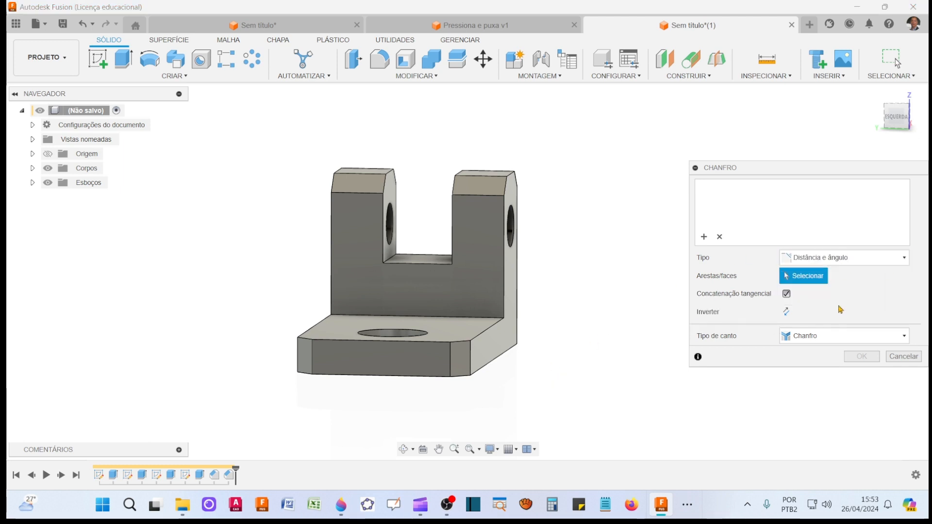
left_click(487, 333)
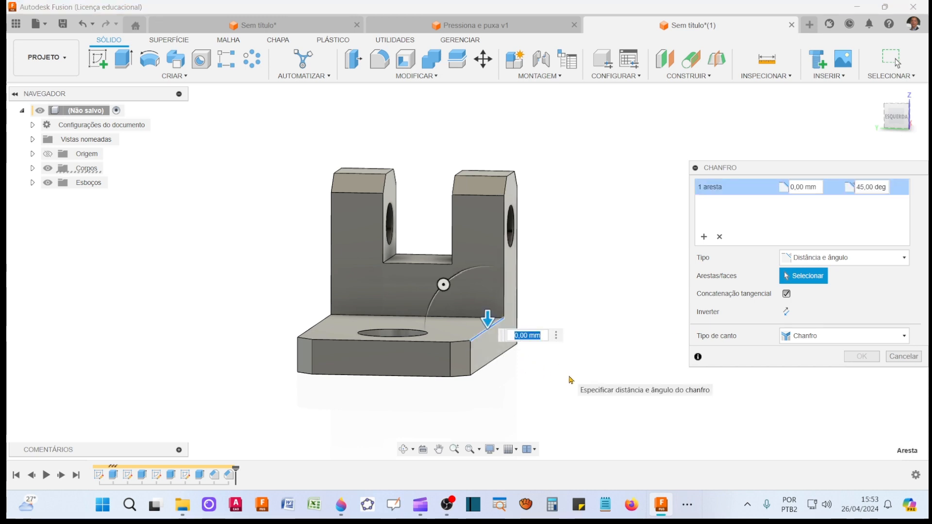
left_click(805, 187)
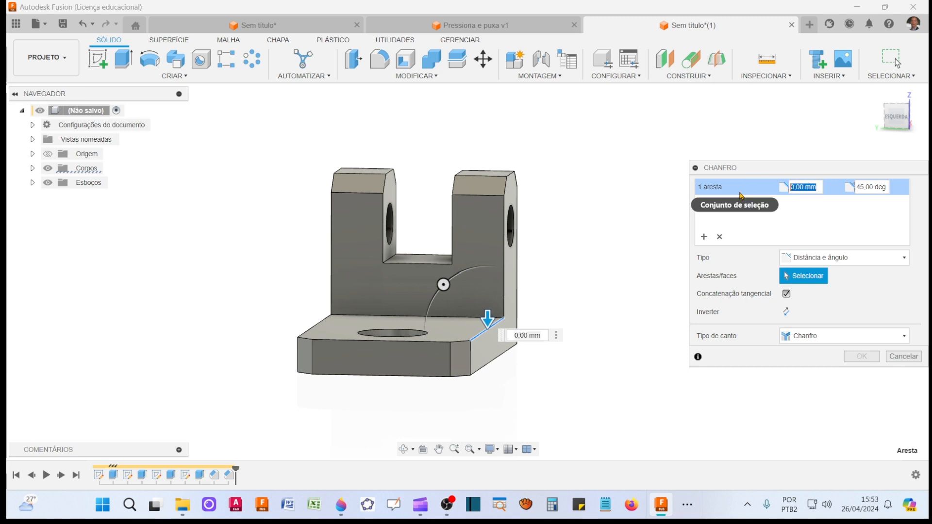
type("5")
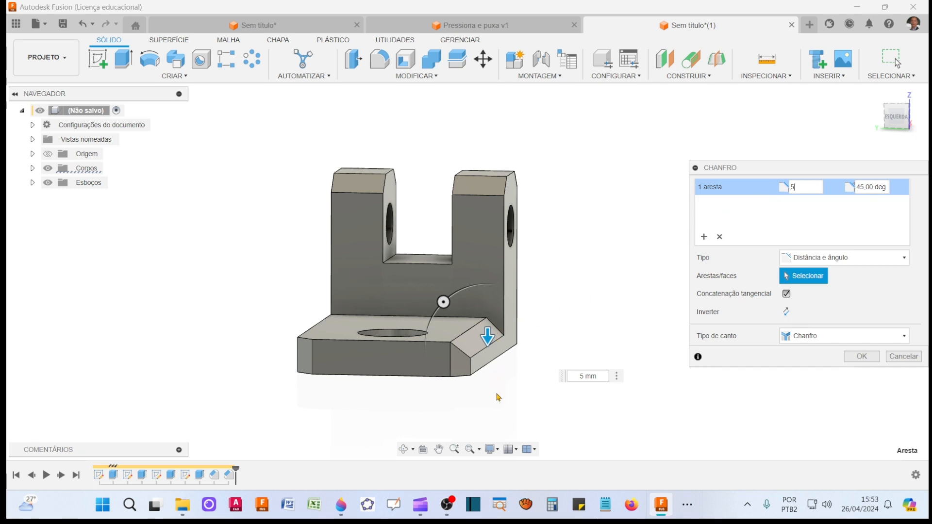
middle_click_drag(497, 395, 545, 391)
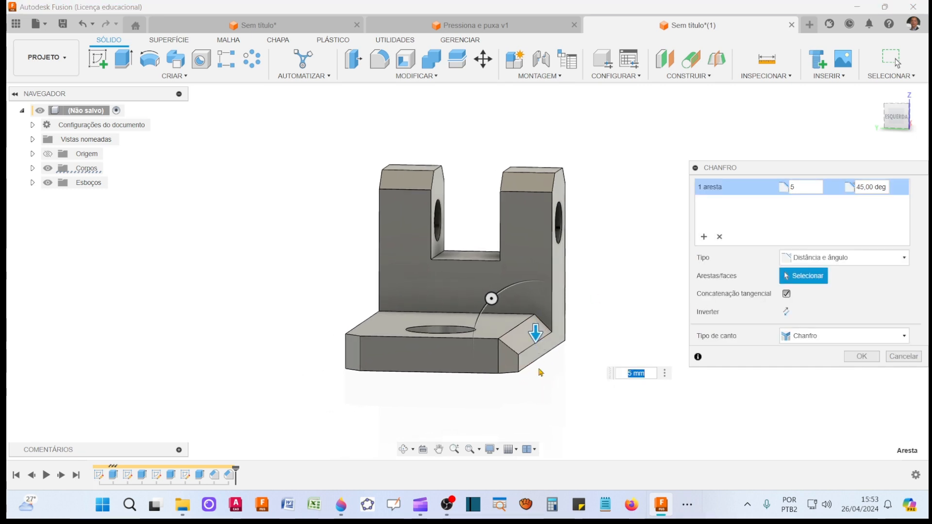
mouse_move(492, 302)
left_mouse_down()
mouse_move(508, 293)
mouse_move(498, 313)
mouse_move(514, 306)
mouse_move(493, 319)
mouse_move(510, 308)
mouse_move(503, 315)
mouse_move(492, 299)
left_mouse_up()
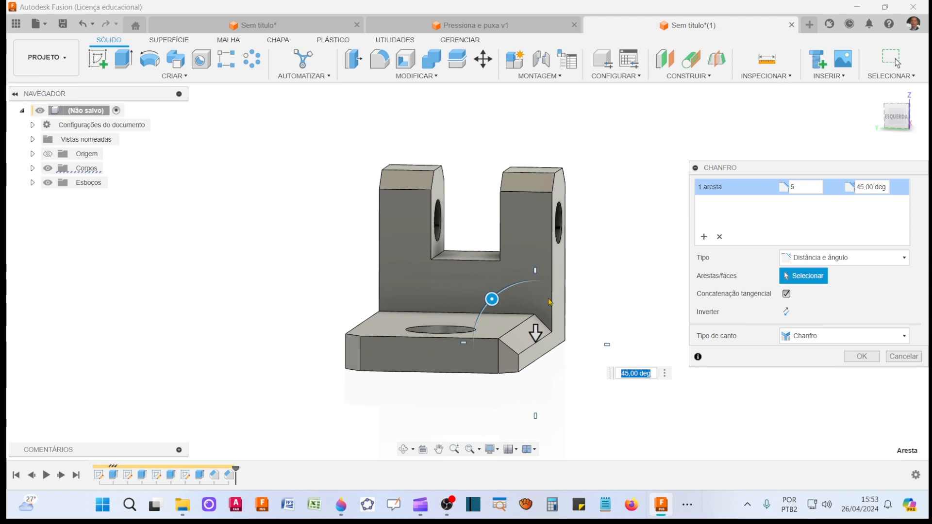
left_click_drag(492, 299, 511, 303)
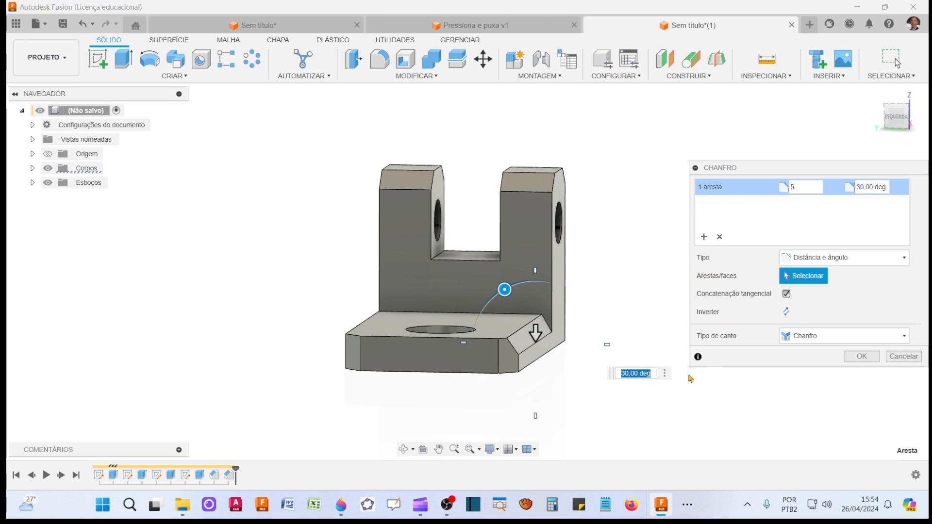
Remove the distance-and-angle selection set, restore the home view and cancel the chamfer
left_click(720, 238)
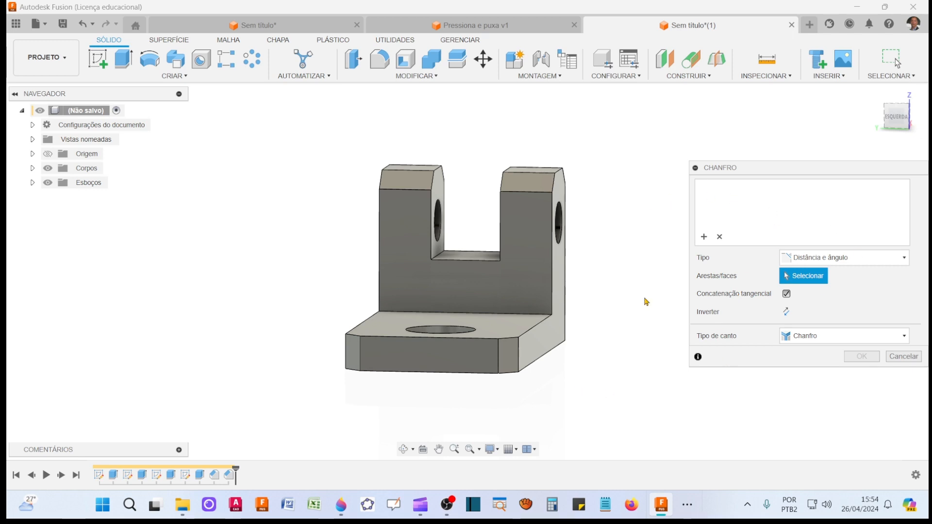
left_click(876, 92)
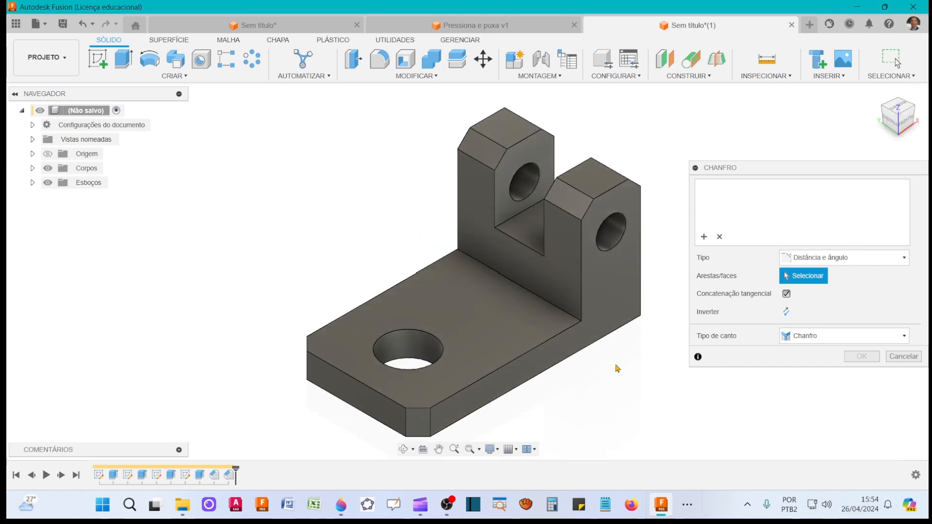
middle_click_drag(597, 382, 562, 357)
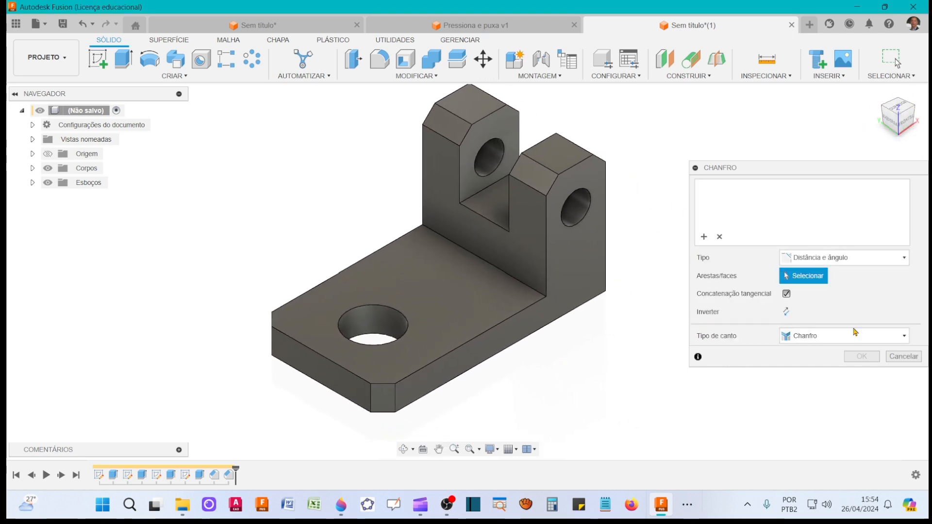
left_click_drag(850, 166, 788, 158)
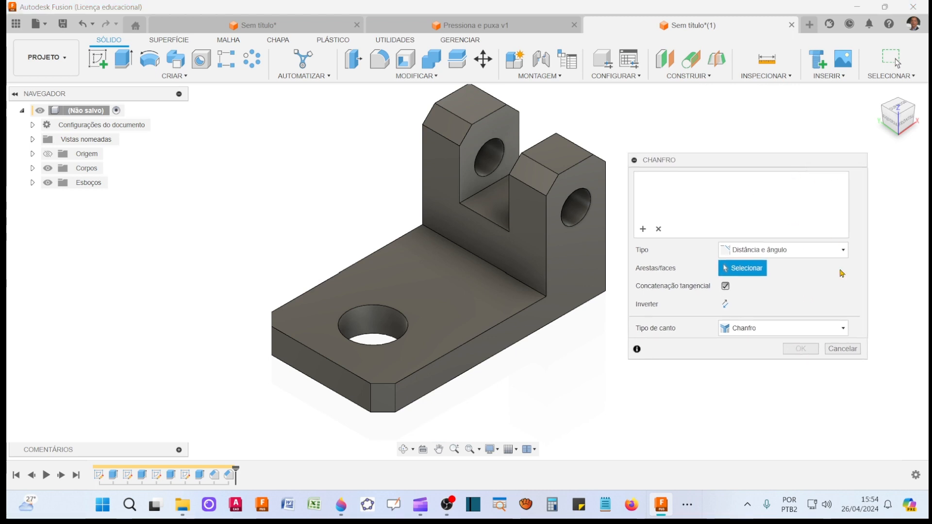
left_click(843, 349)
middle_click_drag(651, 343, 689, 340)
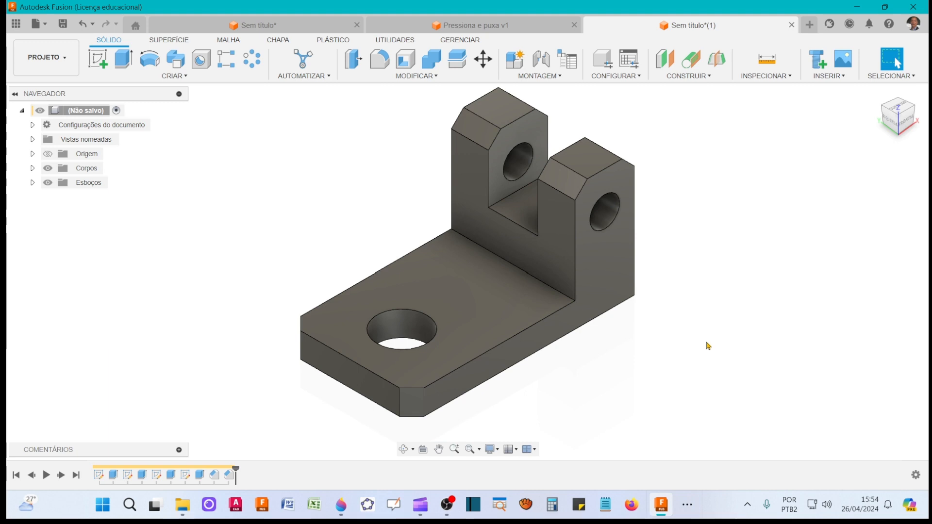